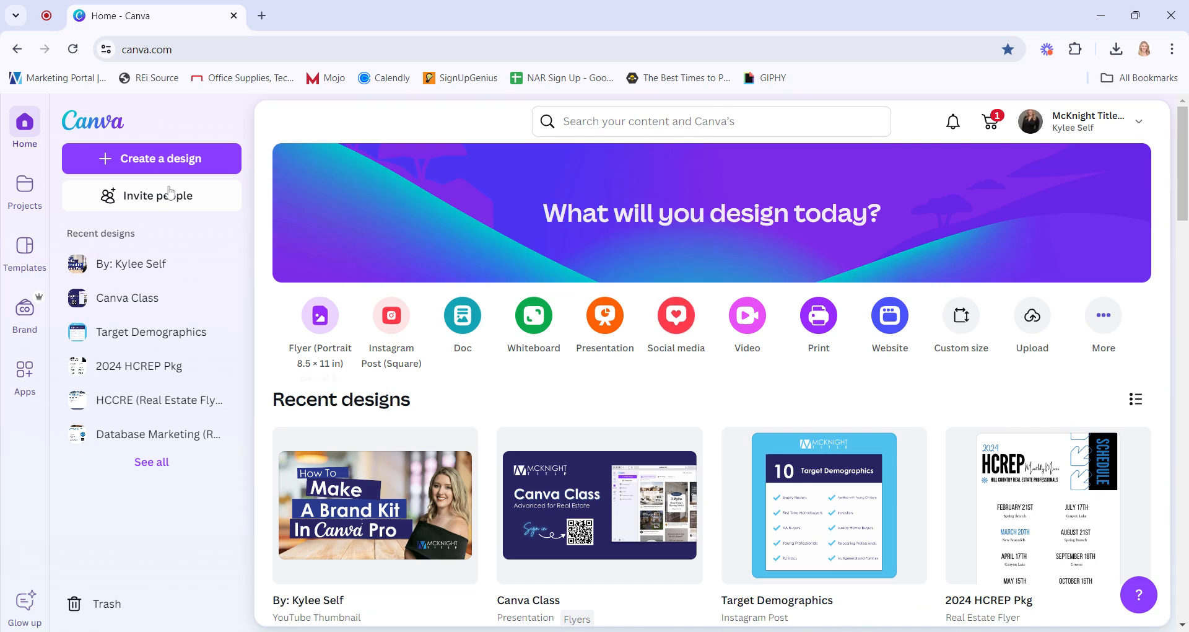
Create a new square Instagram Post design
{"action": "left_click", "coordinate": [150, 162]}
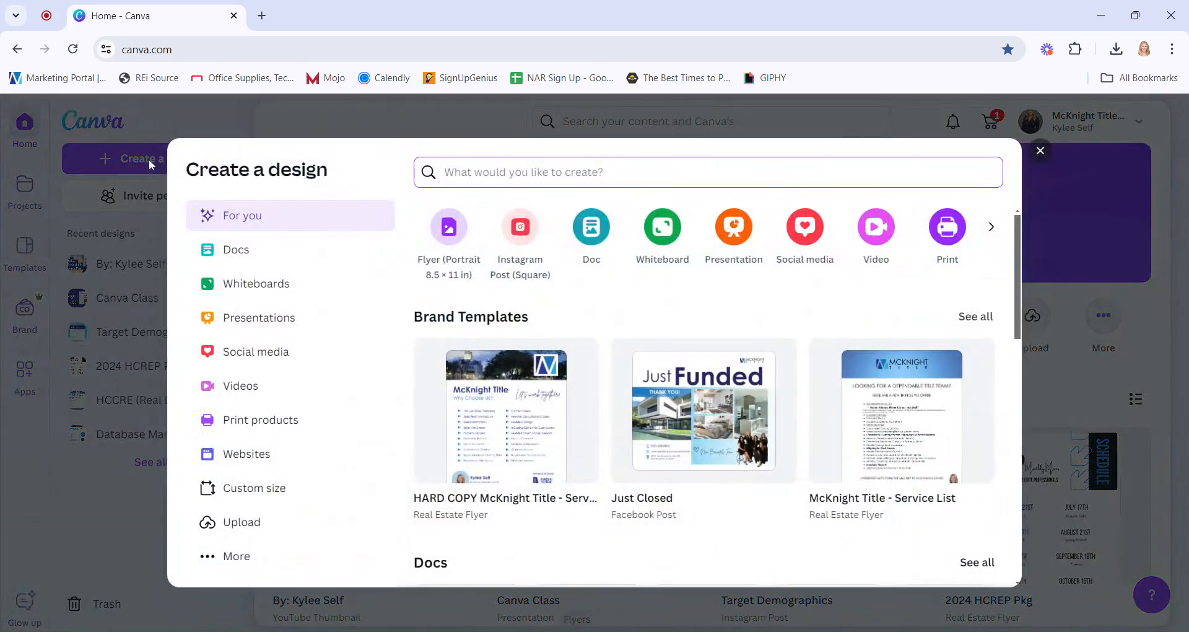
{"action": "left_click", "coordinate": [523, 234]}
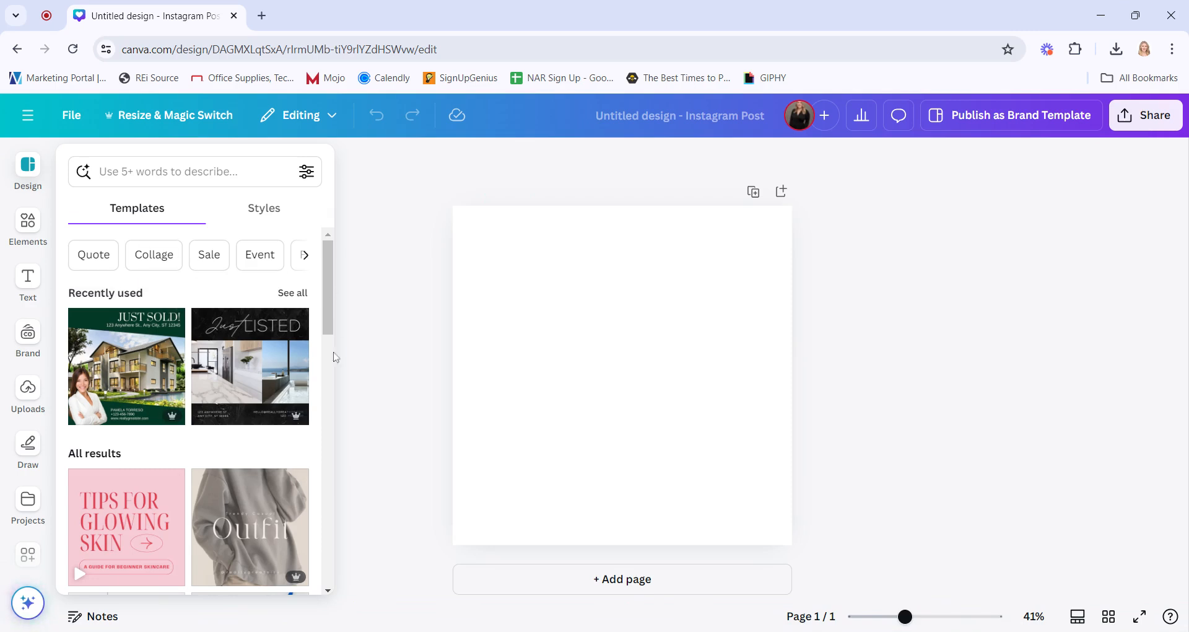
Search templates for Real Estate and apply the green Just Sold real estate template
{"action": "left_click", "coordinate": [171, 173]}
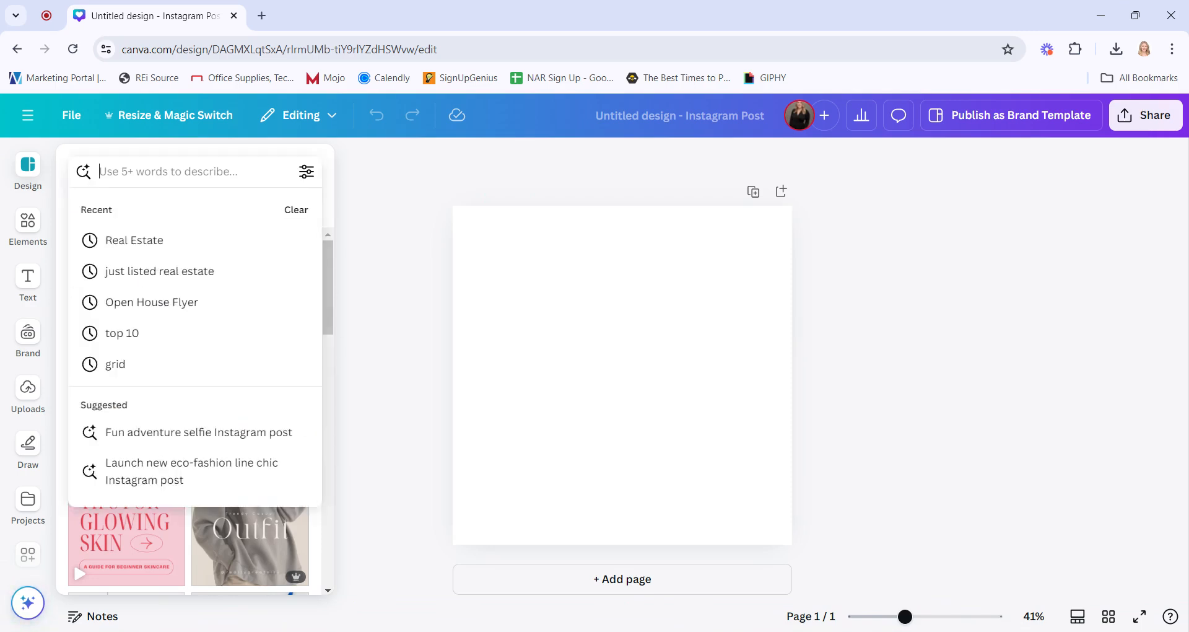
{"action": "left_click", "coordinate": [160, 239]}
{"action": "scroll", "coordinate": [230, 387], "scroll_direction": "down", "scroll_amount": 10}
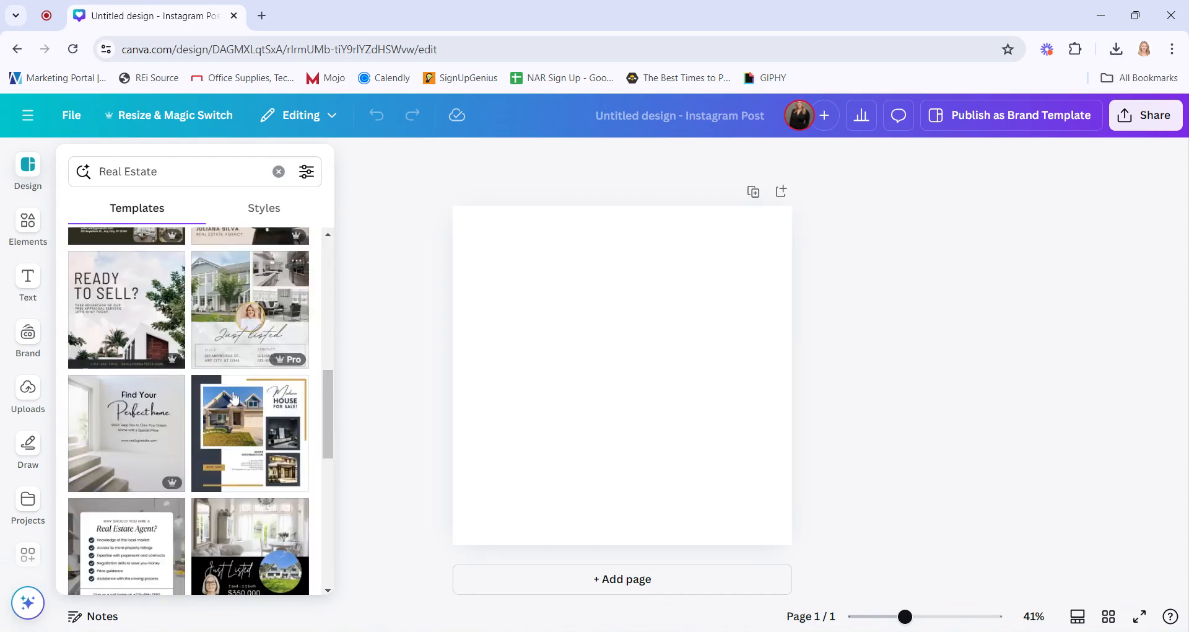
{"action": "scroll", "coordinate": [230, 412], "scroll_direction": "down", "scroll_amount": 5}
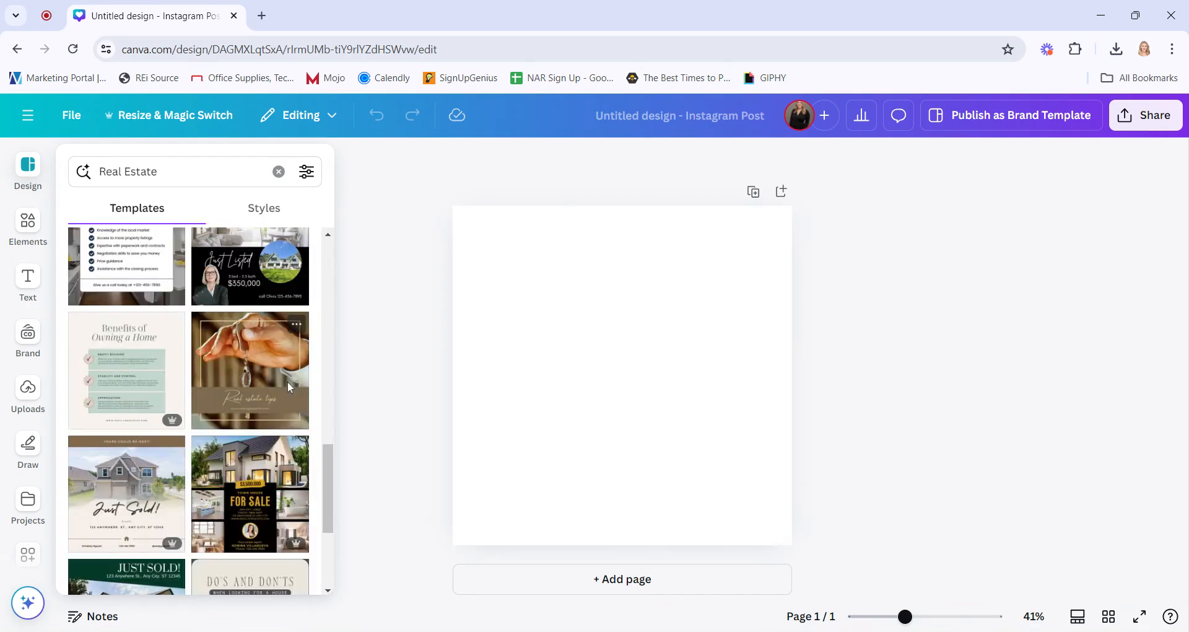
{"action": "left_click", "coordinate": [125, 464]}
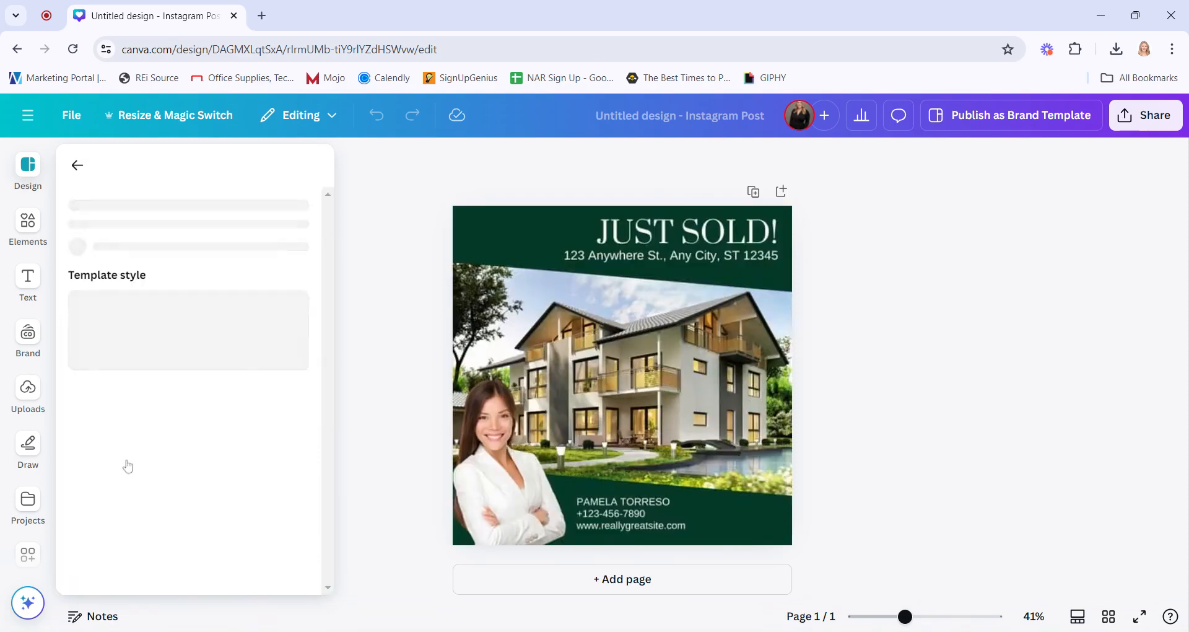
{"action": "left_click", "coordinate": [127, 378]}
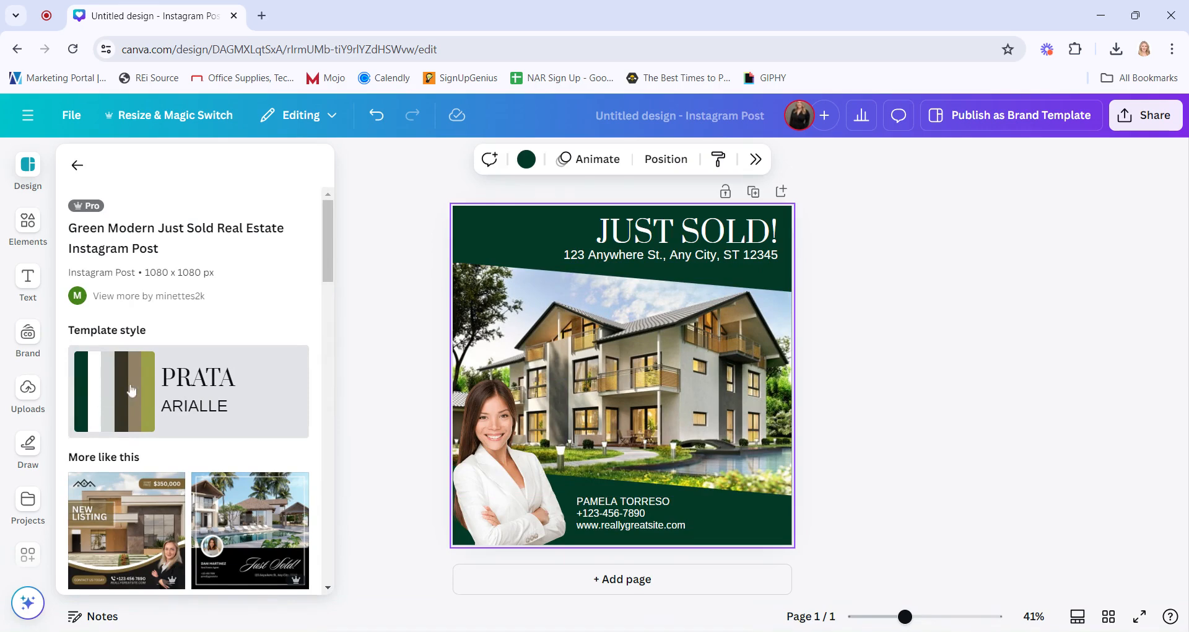
Clear the search in the styles list and apply the Brand fonts style to the design
{"action": "left_click", "coordinate": [77, 165]}
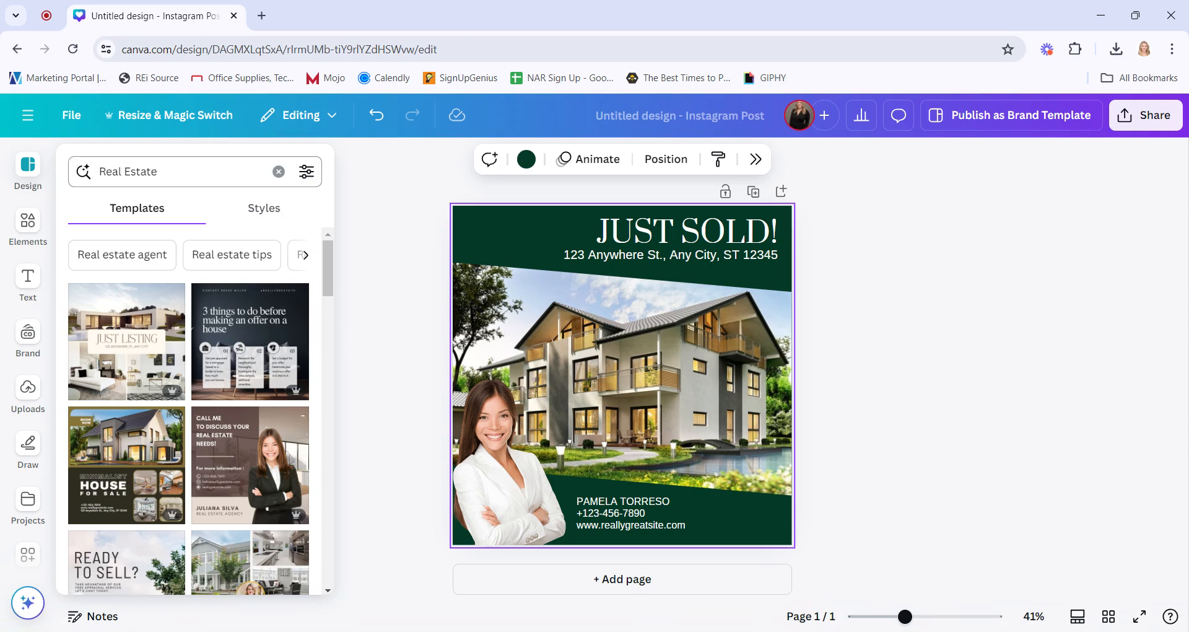
{"action": "left_click", "coordinate": [254, 210]}
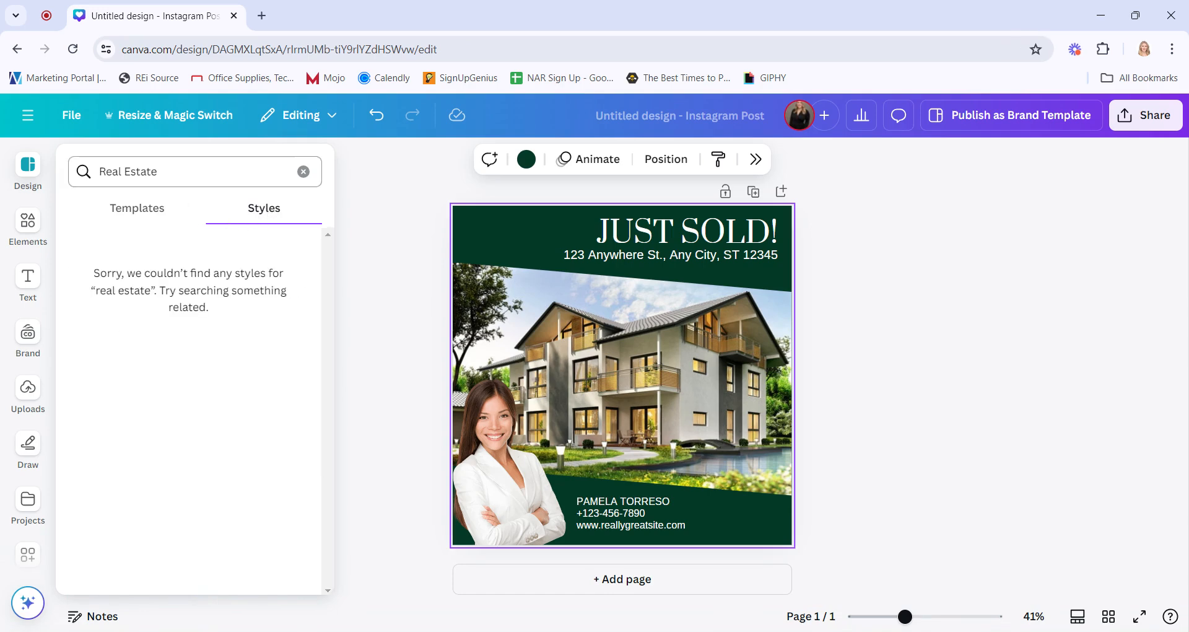
{"action": "left_click", "coordinate": [304, 171]}
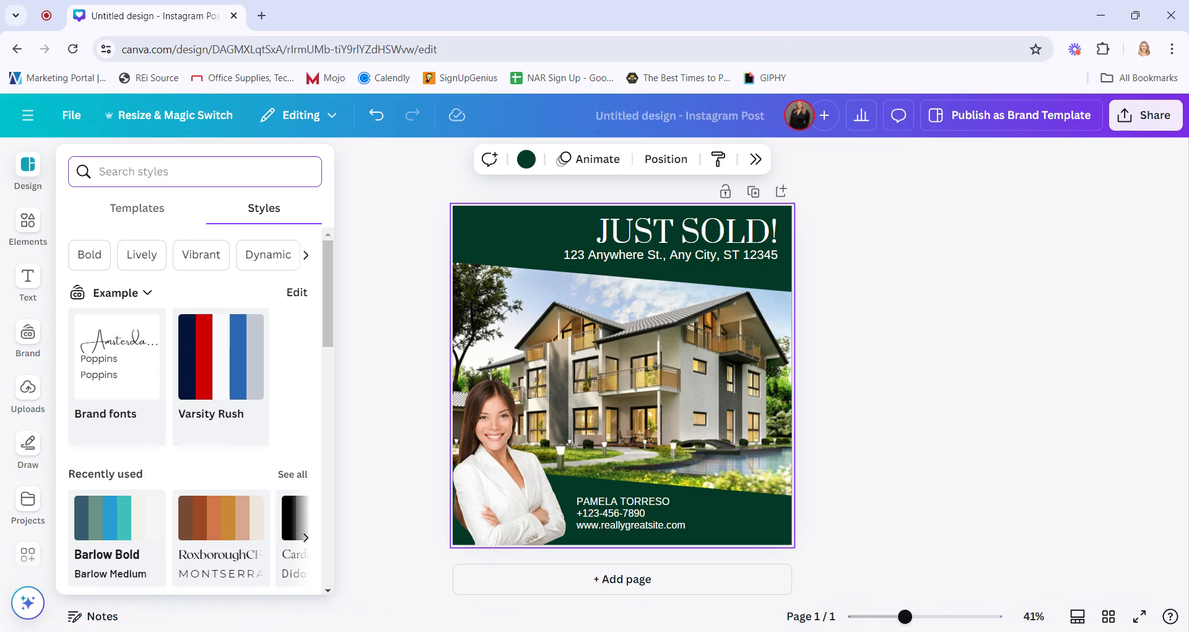
{"action": "left_click", "coordinate": [124, 374]}
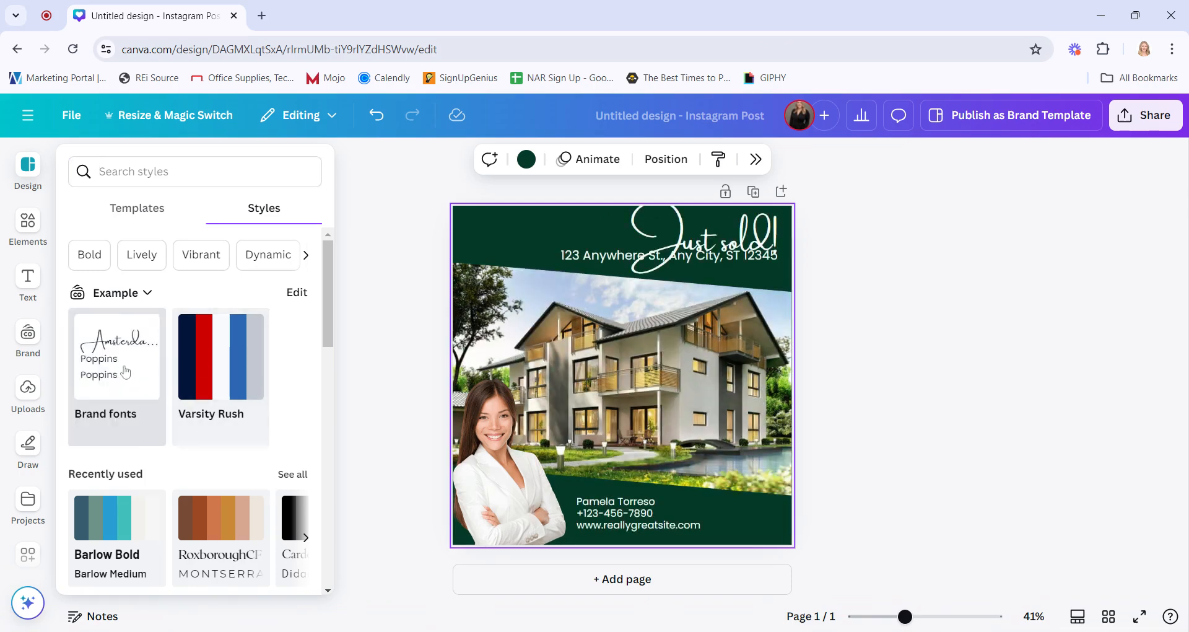
Apply the Varsity Rush colour palette, shuffling its colours until the background is blue
{"action": "left_click", "coordinate": [228, 367]}
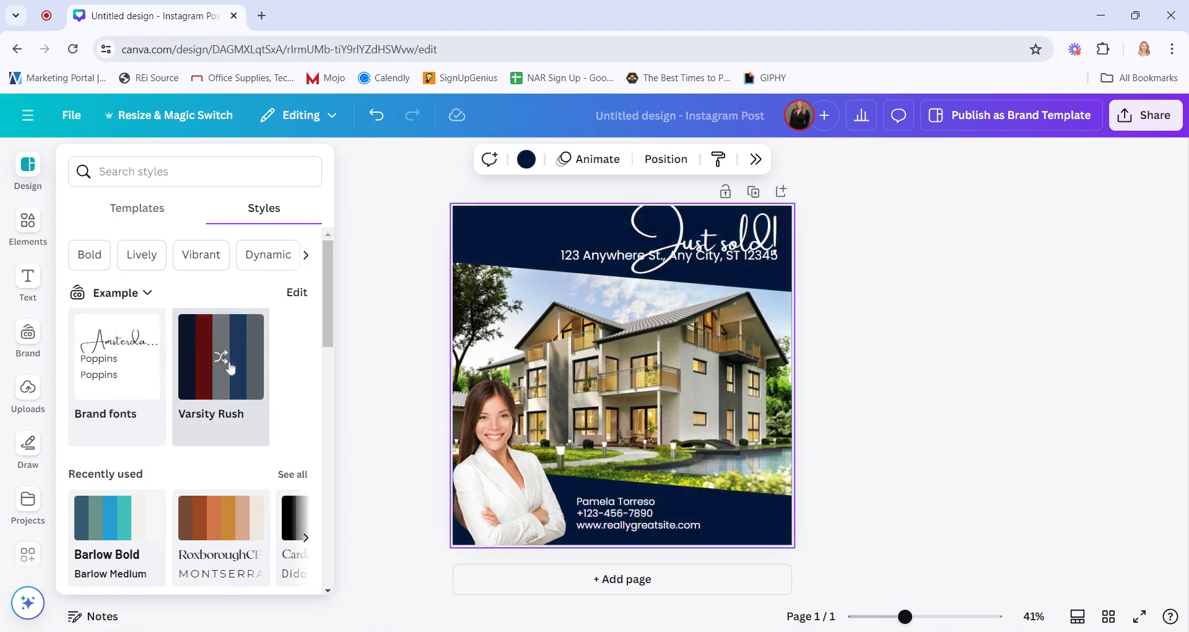
{"action": "left_click", "coordinate": [229, 367]}
{"action": "left_click", "coordinate": [229, 366]}
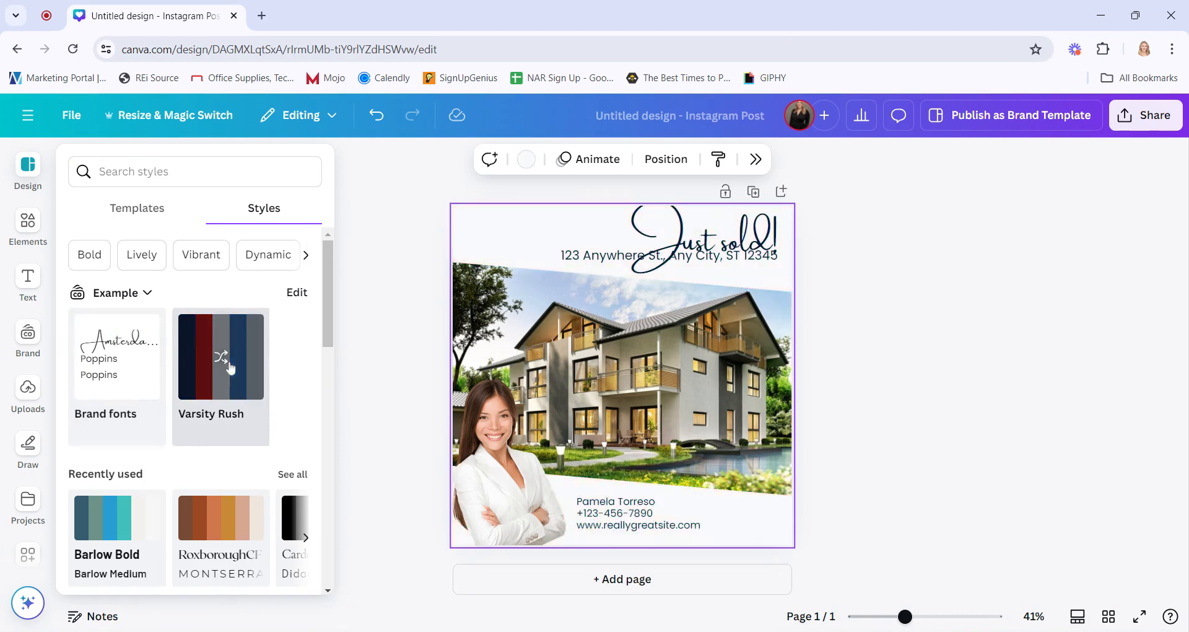
{"action": "left_click", "coordinate": [231, 367]}
{"action": "left_click", "coordinate": [231, 368]}
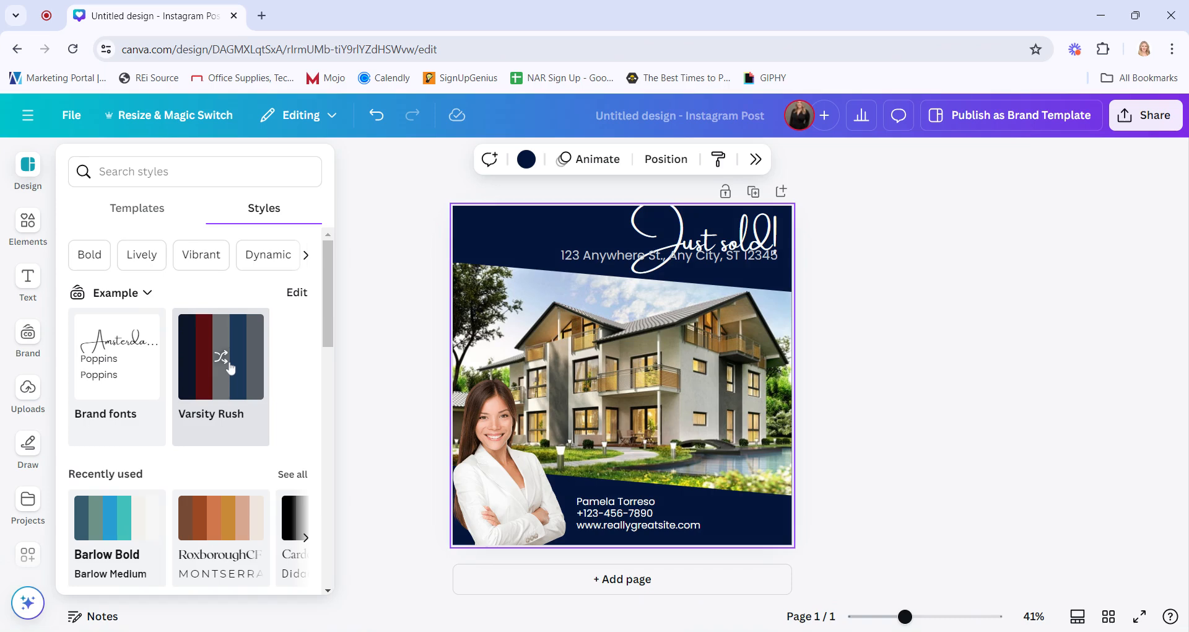
{"action": "left_click", "coordinate": [230, 368]}
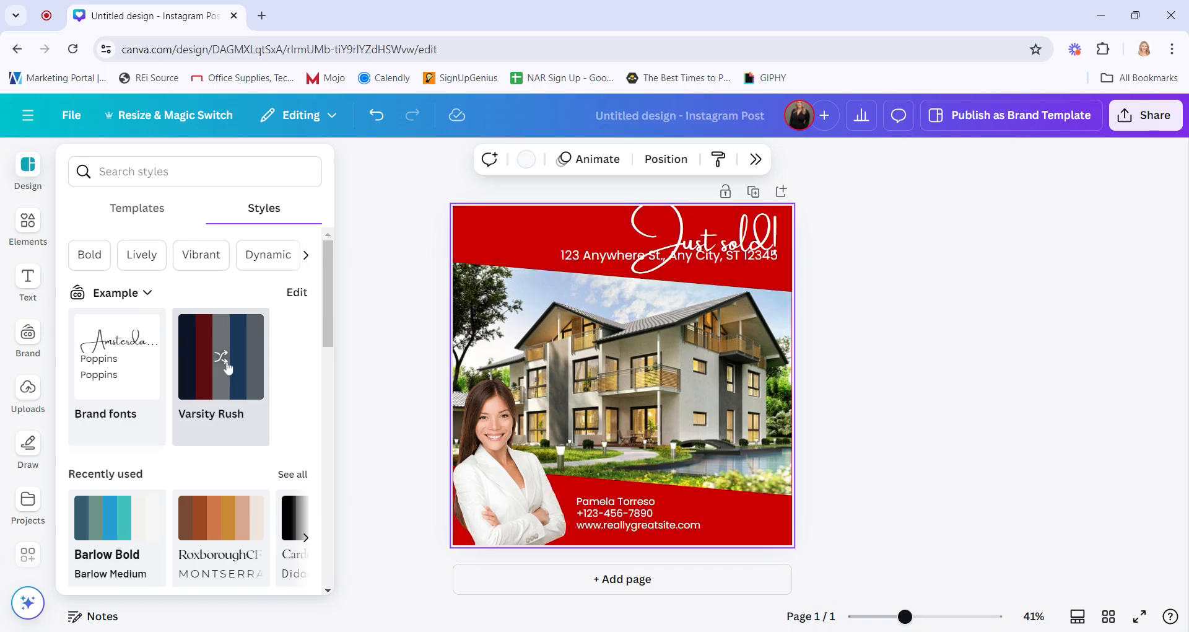
{"action": "left_click", "coordinate": [230, 367]}
{"action": "left_click", "coordinate": [229, 368]}
{"action": "left_click", "coordinate": [228, 368]}
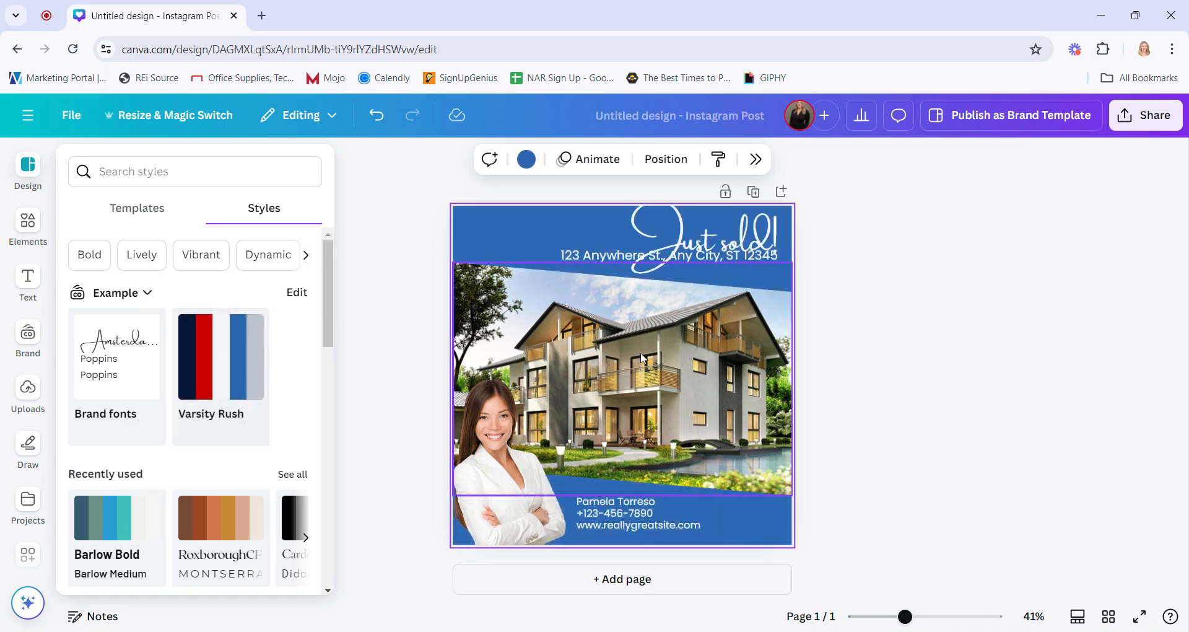
Resize the address text box and the heading box so both sit toward the right
{"action": "left_click_drag", "start_coordinate": [608, 261], "coordinate": [607, 272]}
{"action": "left_click_drag", "start_coordinate": [464, 263], "coordinate": [566, 278]}
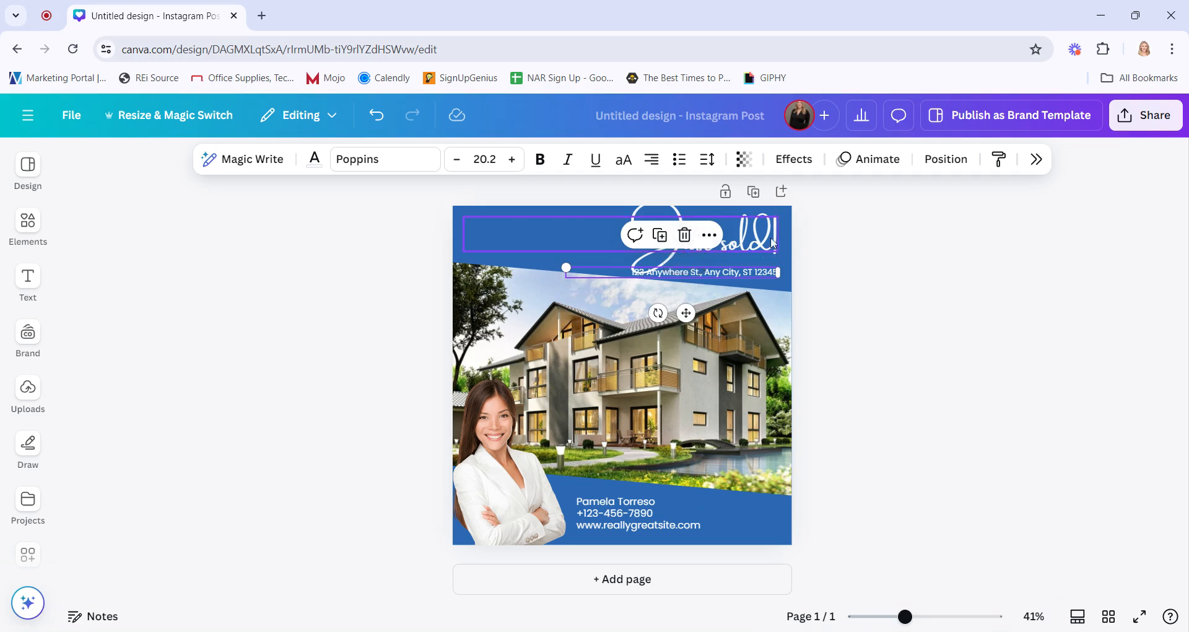
{"action": "left_click_drag", "start_coordinate": [759, 239], "coordinate": [740, 245]}
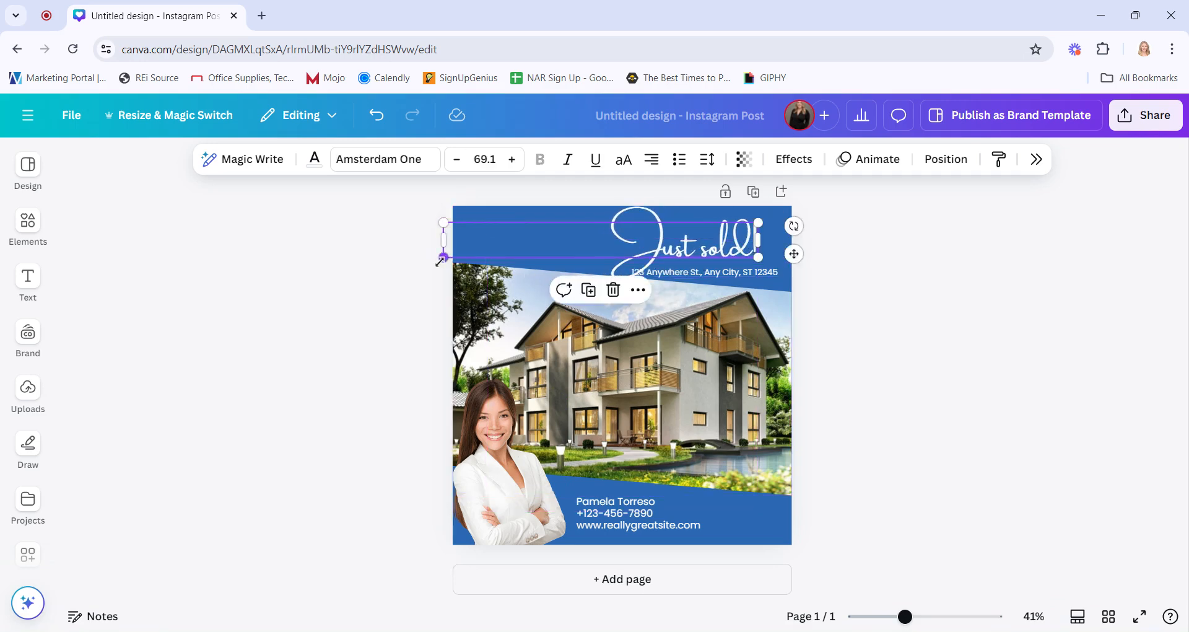
Capitalize the S in the heading so it reads Just Sold!
{"action": "double_click", "coordinate": [709, 250]}
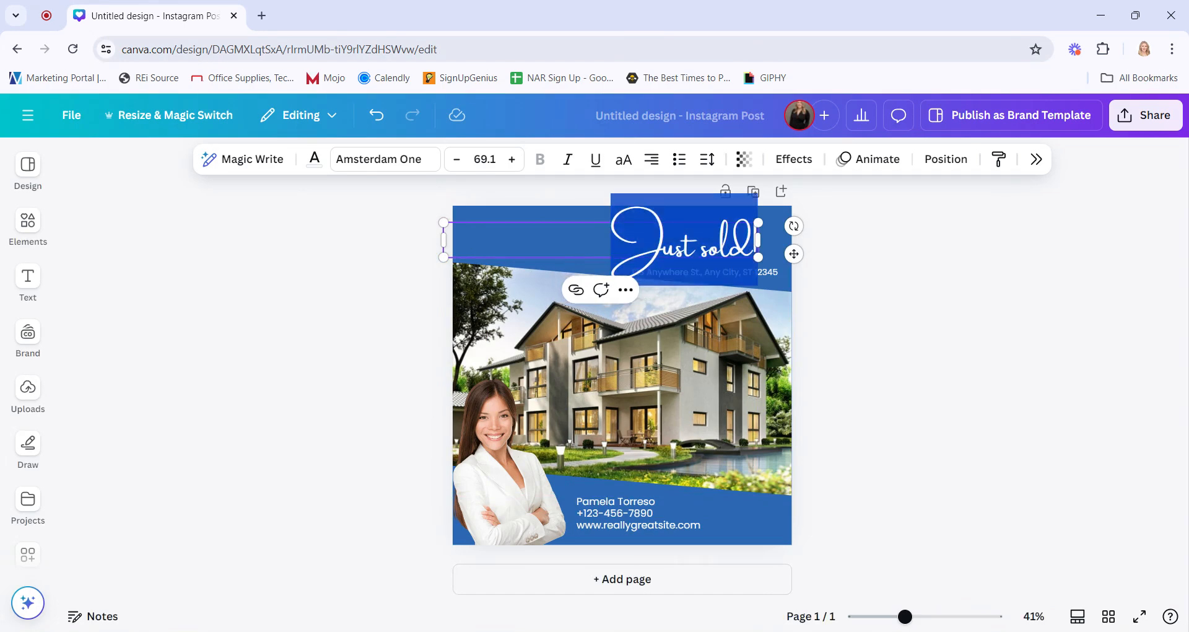
{"action": "left_click", "coordinate": [708, 251]}
{"action": "key", "text": "BackSpace"}
{"action": "type", "text": "S"}
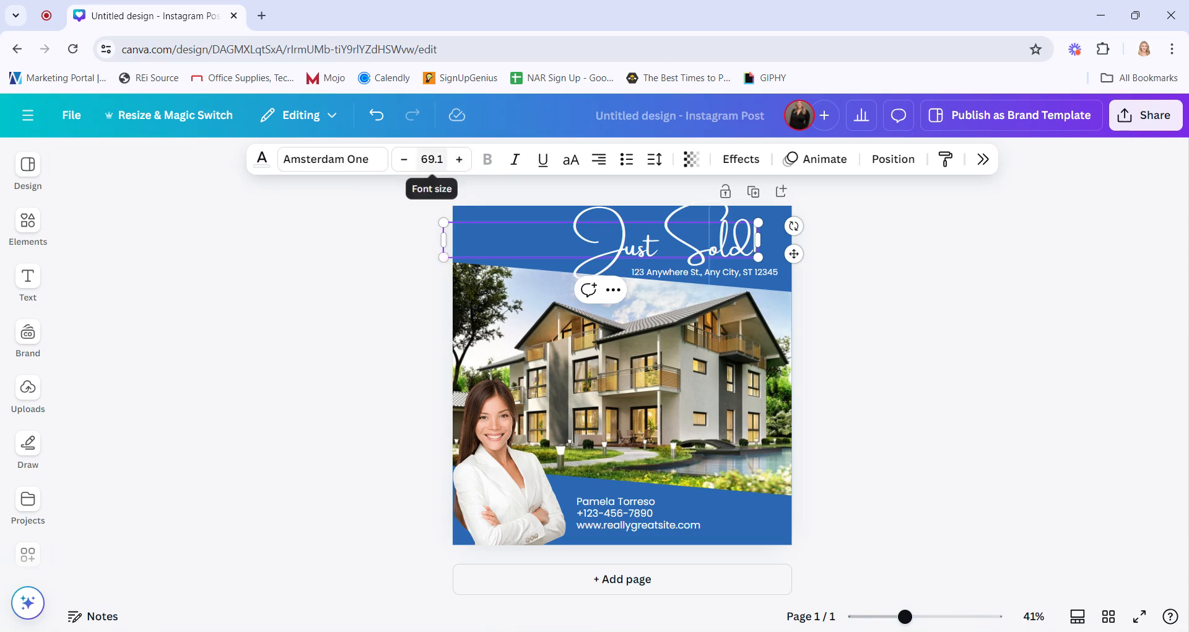
Set the heading font size to 65
{"action": "left_click", "coordinate": [432, 159]}
{"action": "type", "text": "65"}
{"action": "key", "text": "Return"}
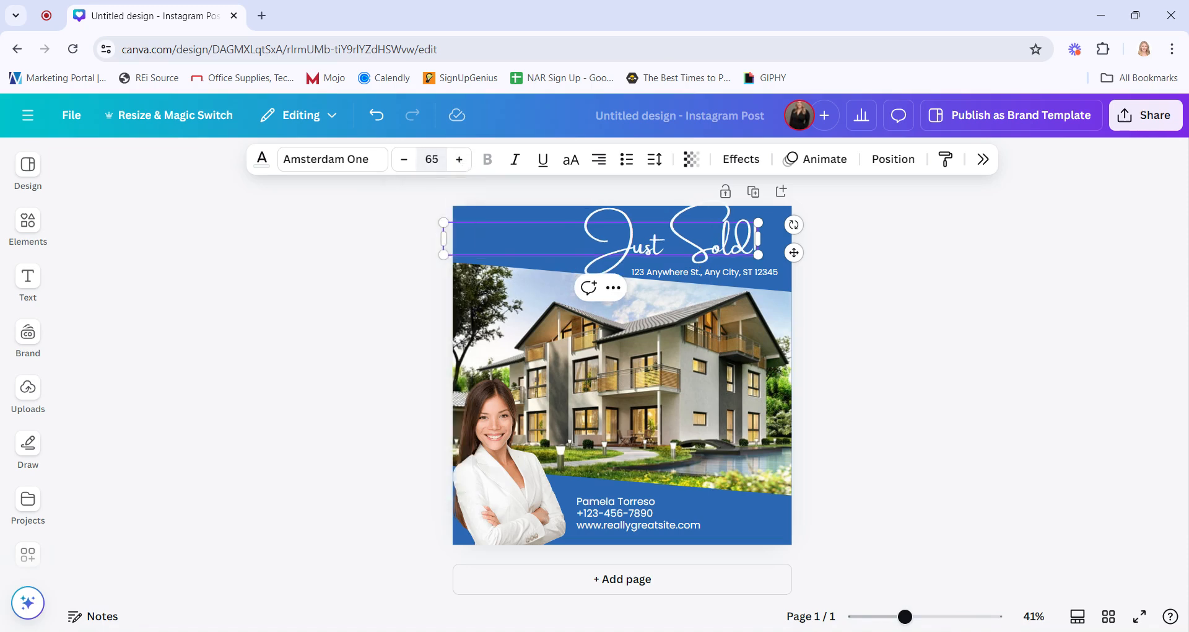
Move the heading slightly to the left
{"action": "left_click_drag", "start_coordinate": [794, 252], "coordinate": [746, 250]}
{"action": "left_click", "coordinate": [881, 260]}
{"action": "left_click", "coordinate": [753, 251]}
{"action": "left_click", "coordinate": [877, 276]}
{"action": "left_click", "coordinate": [774, 270]}
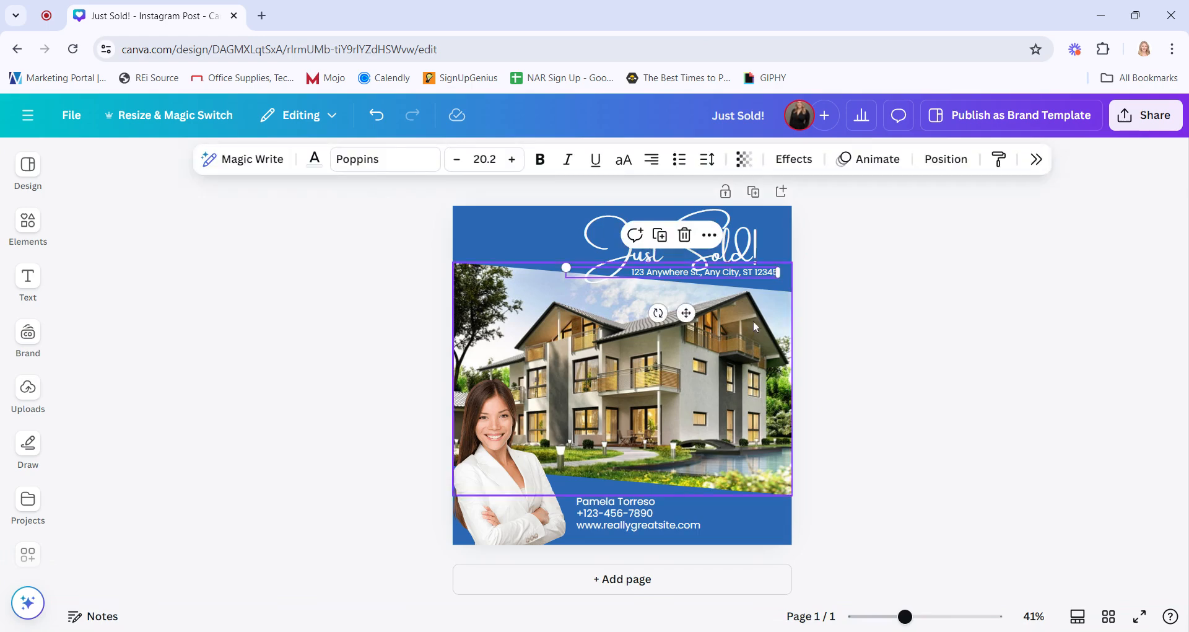
Shrink the house photo frame down from its top edge
{"action": "left_click", "coordinate": [753, 321]}
{"action": "left_click_drag", "start_coordinate": [622, 263], "coordinate": [625, 274]}
{"action": "left_click", "coordinate": [921, 329]}
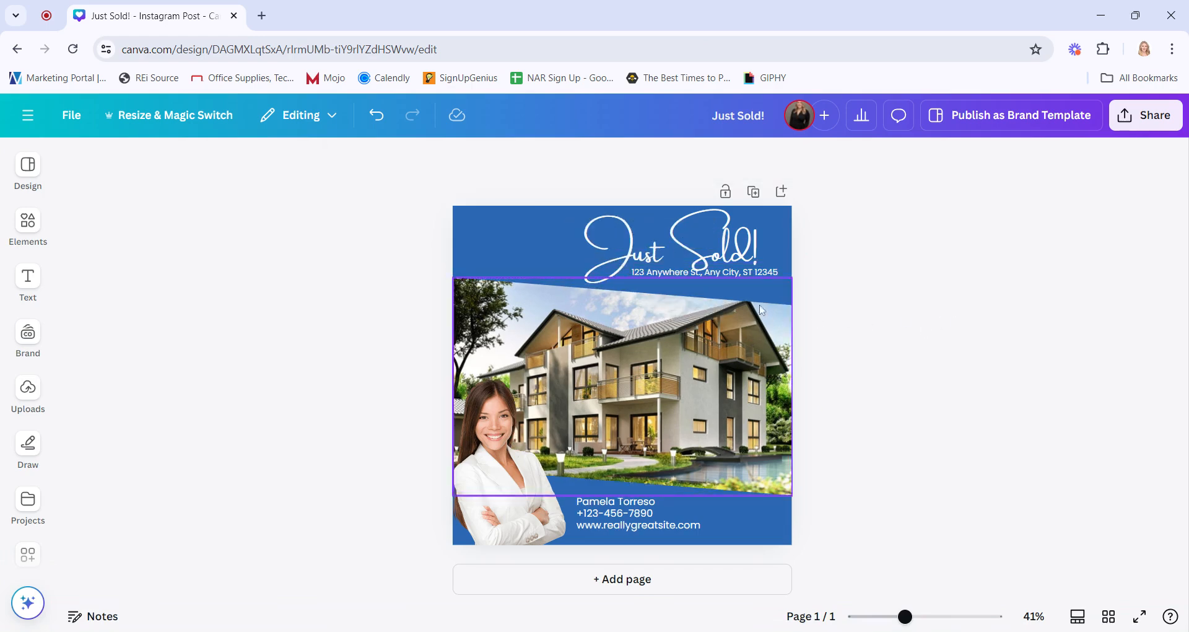
Move the address line down below the heading
{"action": "mouse_move", "coordinate": [751, 273]}
{"action": "left_mouse_down"}
{"action": "mouse_move", "coordinate": [777, 284]}
{"action": "mouse_move", "coordinate": [741, 286]}
{"action": "left_mouse_up"}
{"action": "left_click", "coordinate": [875, 281]}
{"action": "left_click", "coordinate": [921, 297]}
{"action": "left_click", "coordinate": [914, 319]}
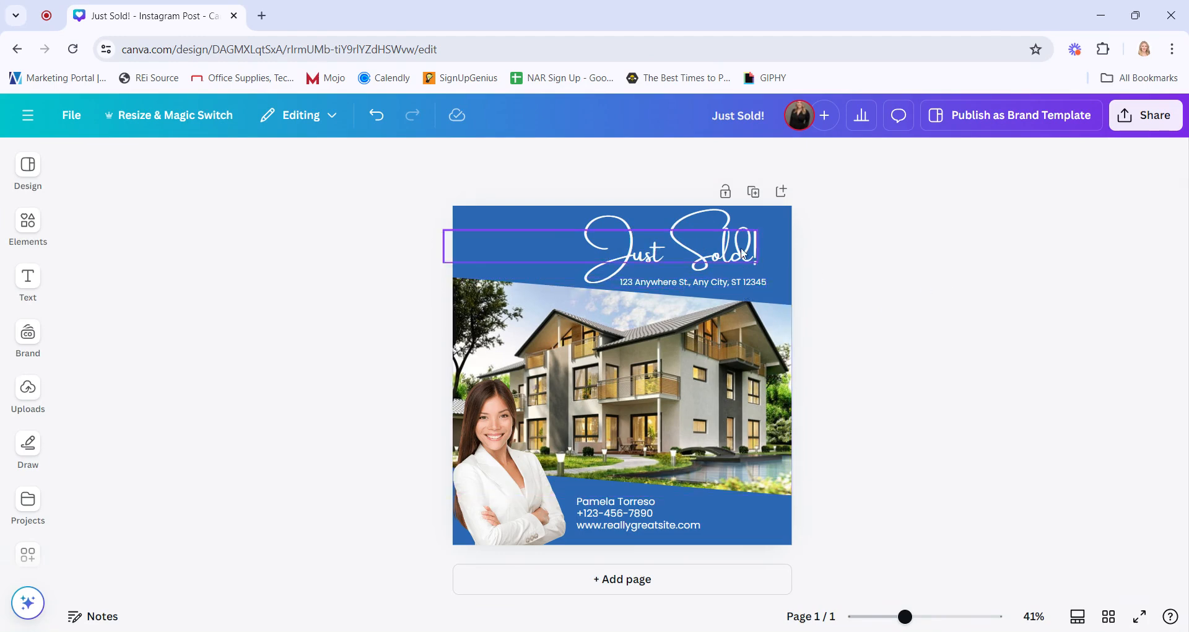
Widen the heading across the top, center-align its text, and nudge the address line up beneath it
{"action": "mouse_move", "coordinate": [736, 256]}
{"action": "left_mouse_down"}
{"action": "mouse_move", "coordinate": [638, 250]}
{"action": "mouse_move", "coordinate": [758, 249]}
{"action": "left_mouse_up"}
{"action": "left_click", "coordinate": [651, 159]}
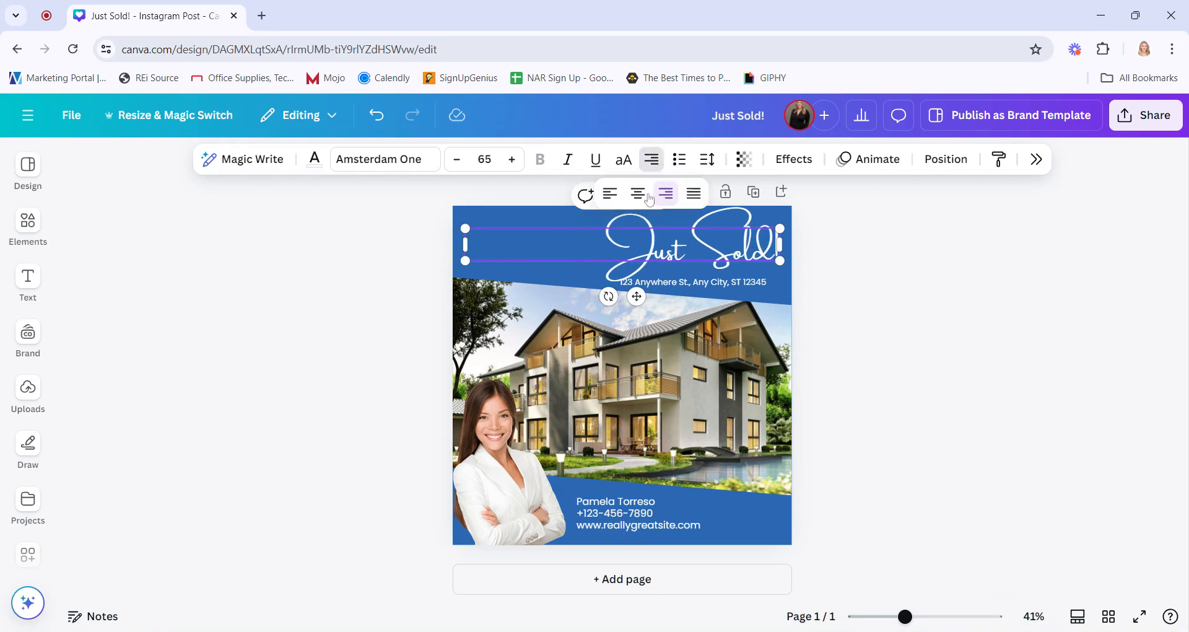
{"action": "left_click", "coordinate": [638, 193]}
{"action": "left_click", "coordinate": [882, 303]}
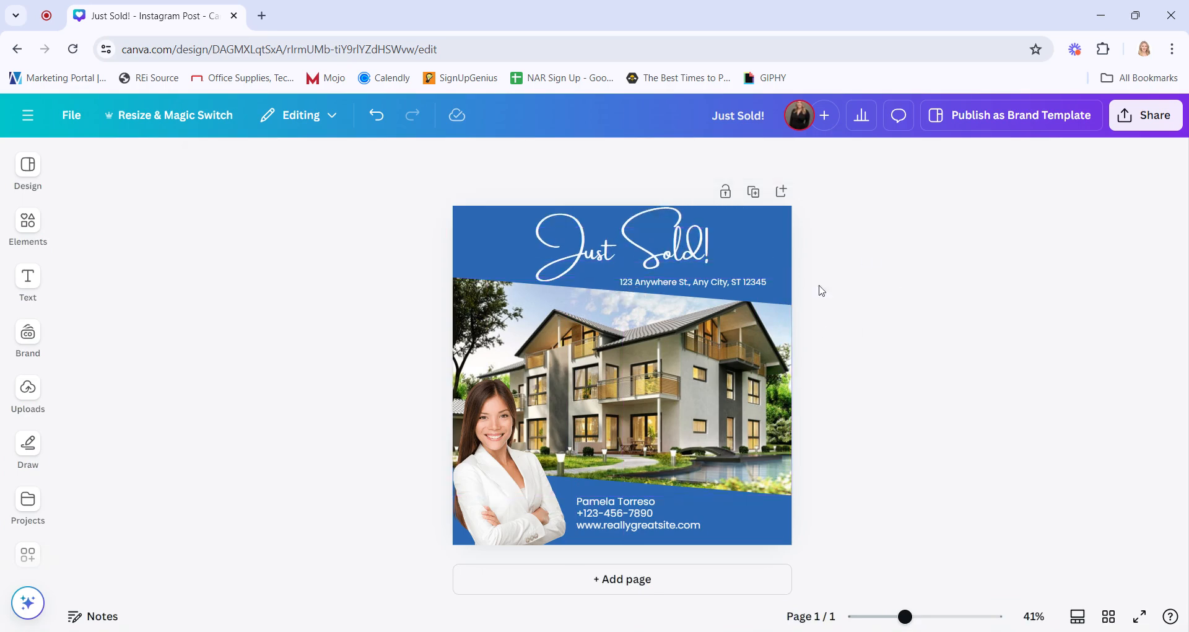
{"action": "left_click_drag", "start_coordinate": [742, 281], "coordinate": [737, 274]}
{"action": "left_click", "coordinate": [1017, 299]}
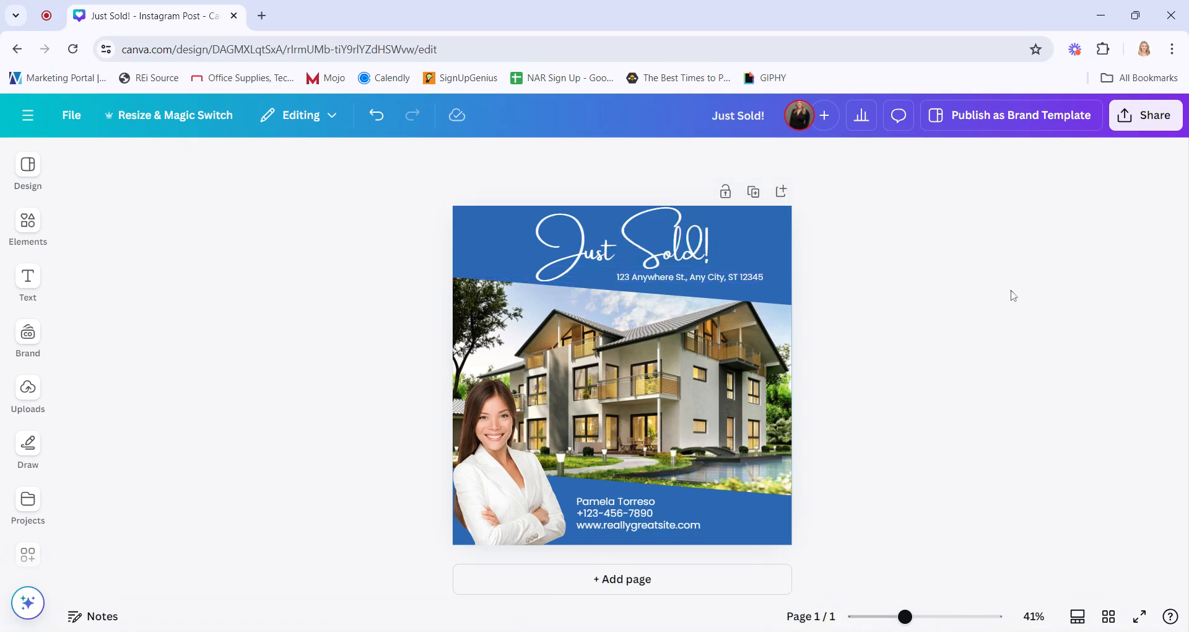
Reduce the heading font size to 61
{"action": "left_click", "coordinate": [647, 251]}
{"action": "left_click", "coordinate": [464, 160]}
{"action": "left_click", "coordinate": [465, 160]}
{"action": "left_click", "coordinate": [465, 160]}
{"action": "left_click", "coordinate": [465, 160]}
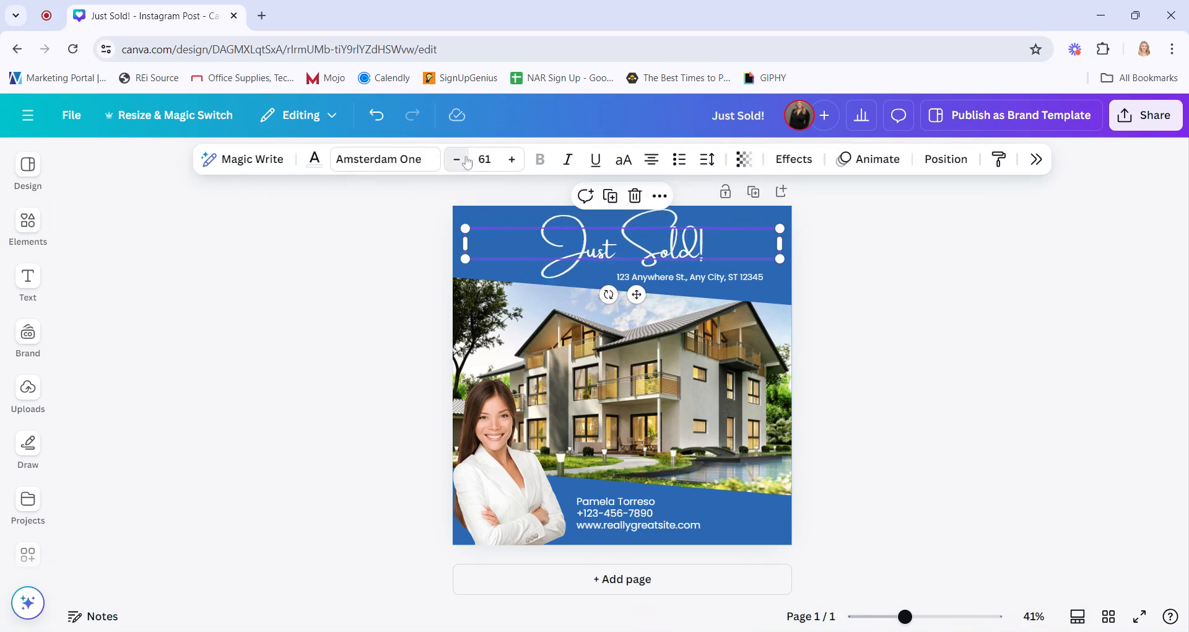
{"action": "left_click", "coordinate": [1059, 372]}
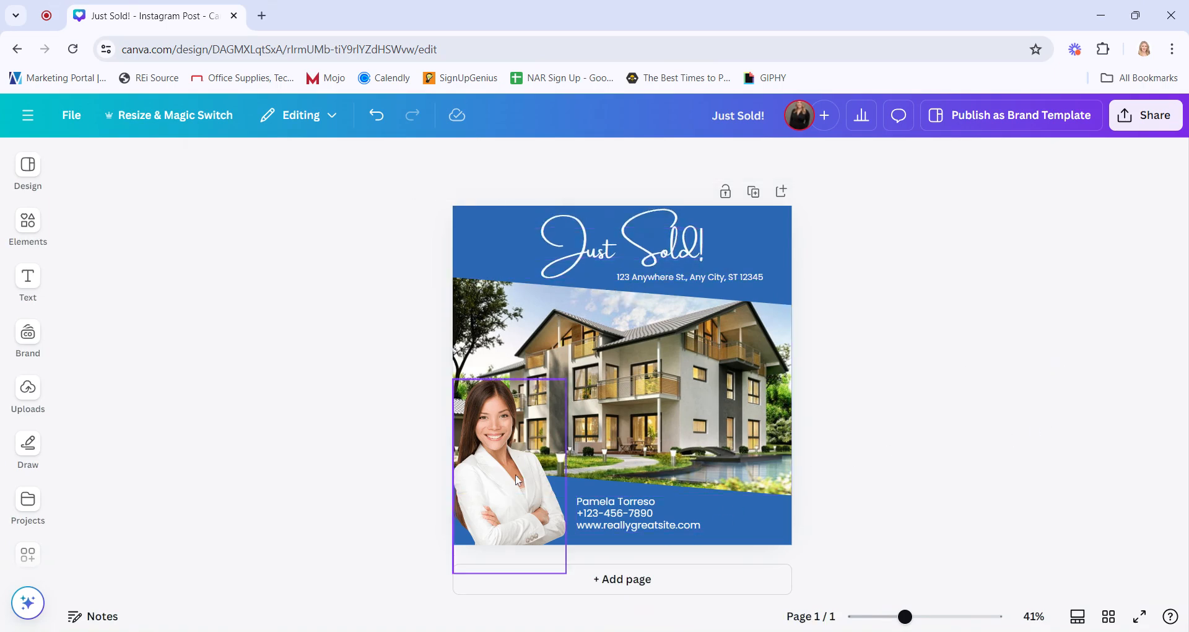
Delete the template's agent photo from the lower-left corner
{"action": "left_click", "coordinate": [553, 496]}
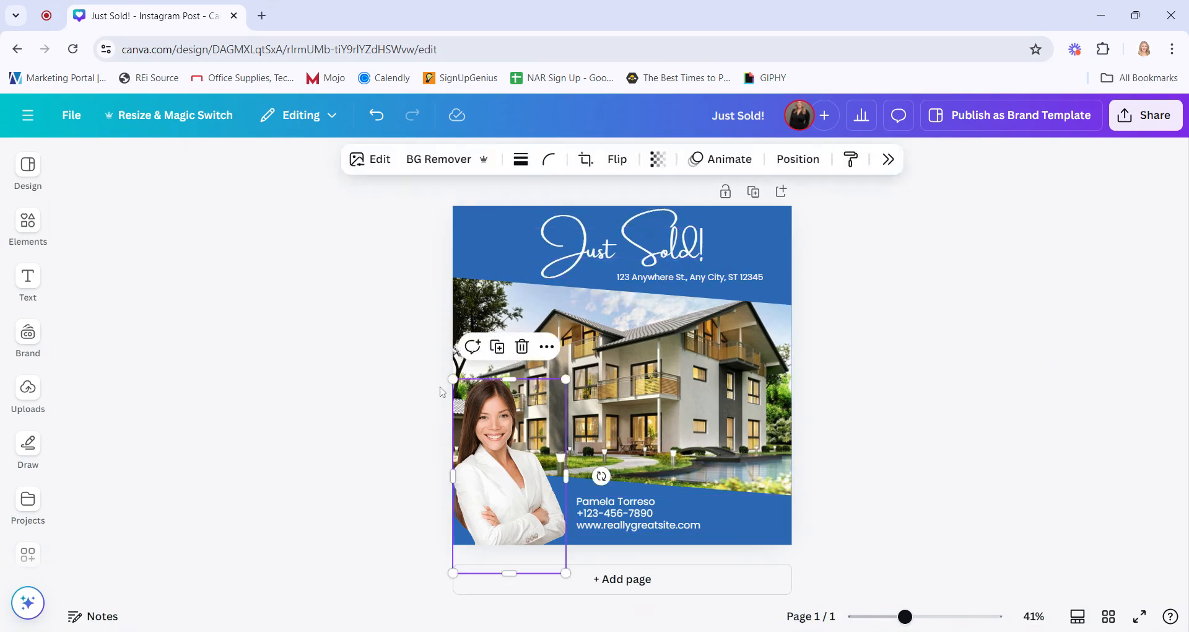
{"action": "left_click", "coordinate": [522, 347]}
Add the first brand photo from the Brand kit to the design
{"action": "left_click", "coordinate": [28, 334]}
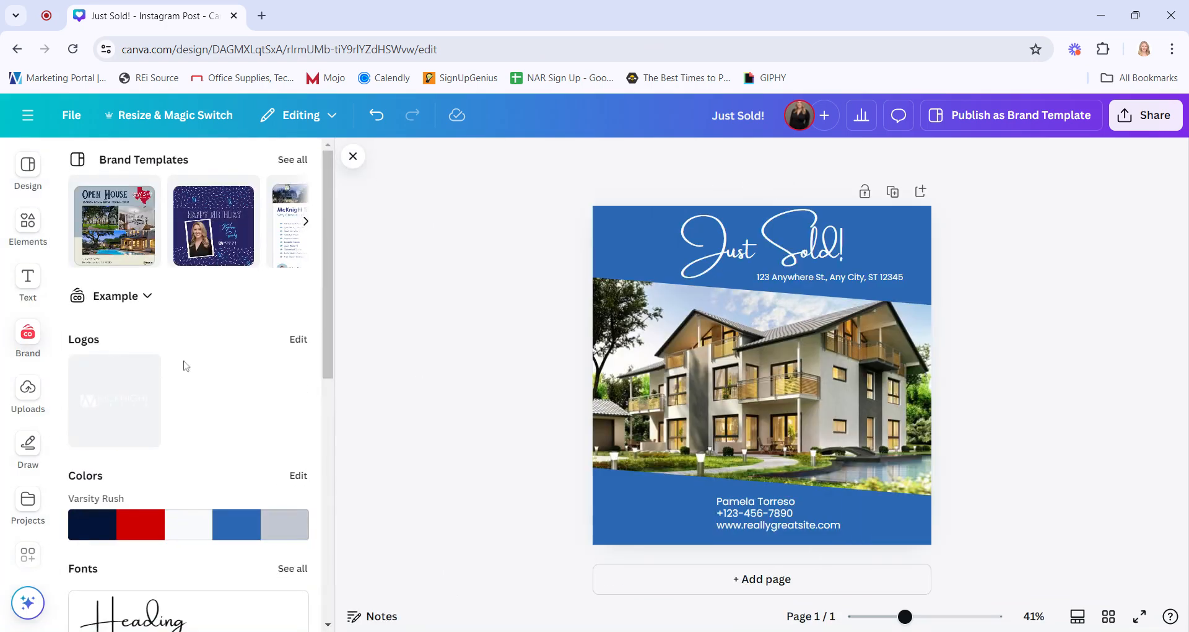
{"action": "scroll", "coordinate": [184, 365], "scroll_direction": "down", "scroll_amount": 7}
{"action": "left_click", "coordinate": [111, 480]}
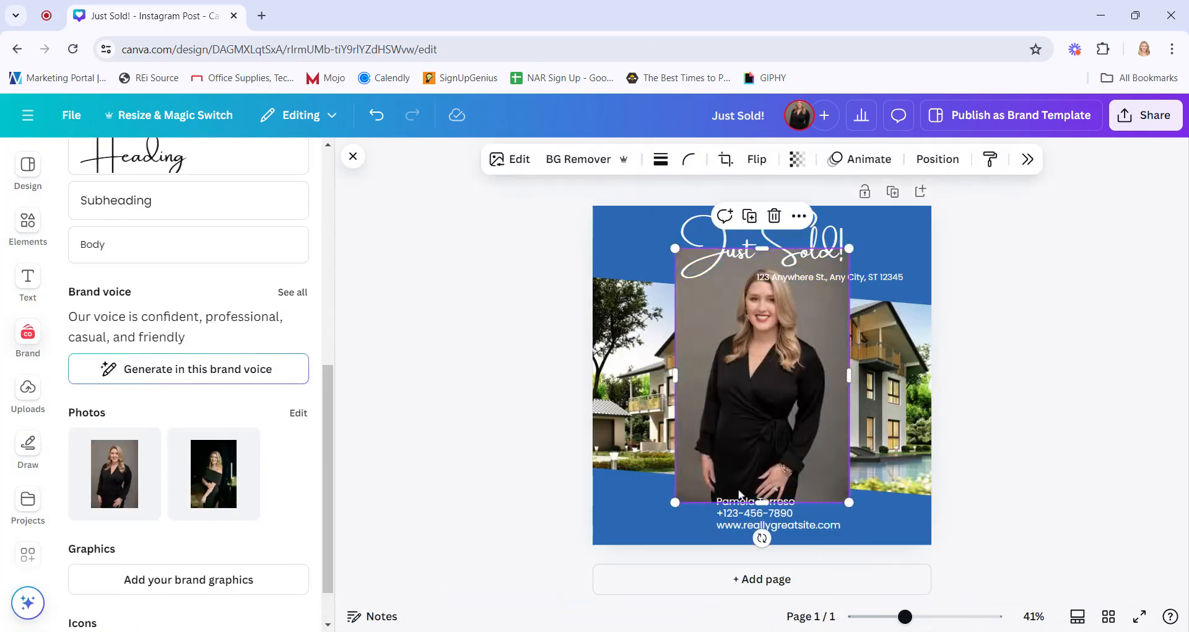
Position the brand photo over the lower-left part of the design
{"action": "left_click", "coordinate": [757, 159]}
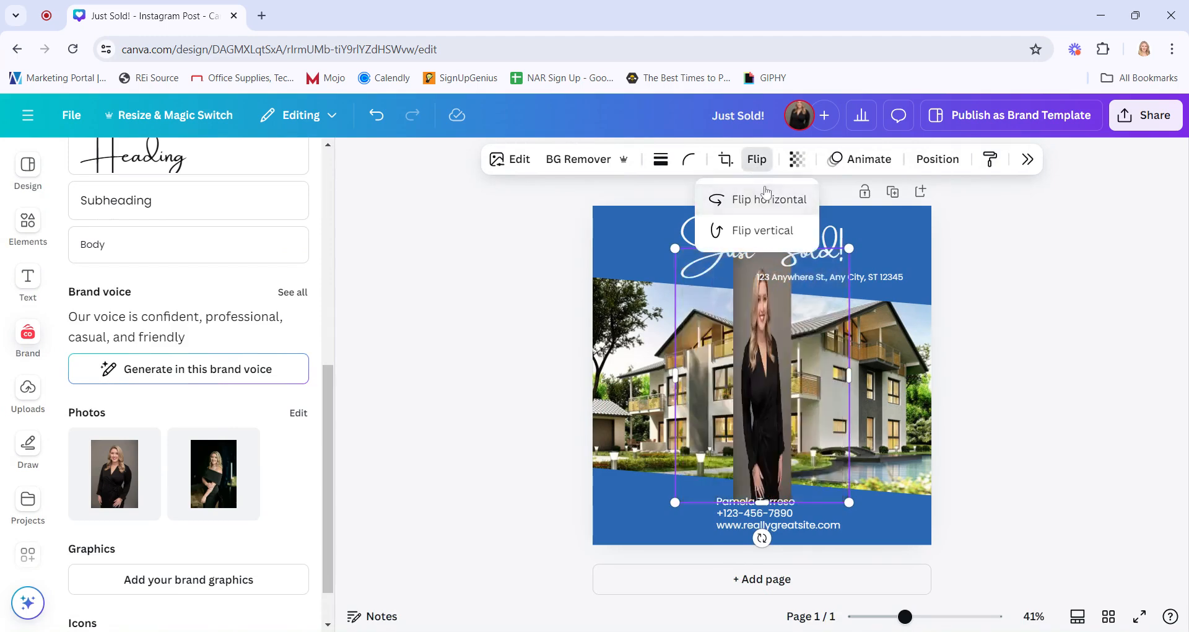
{"action": "left_click_drag", "start_coordinate": [775, 385], "coordinate": [693, 419]}
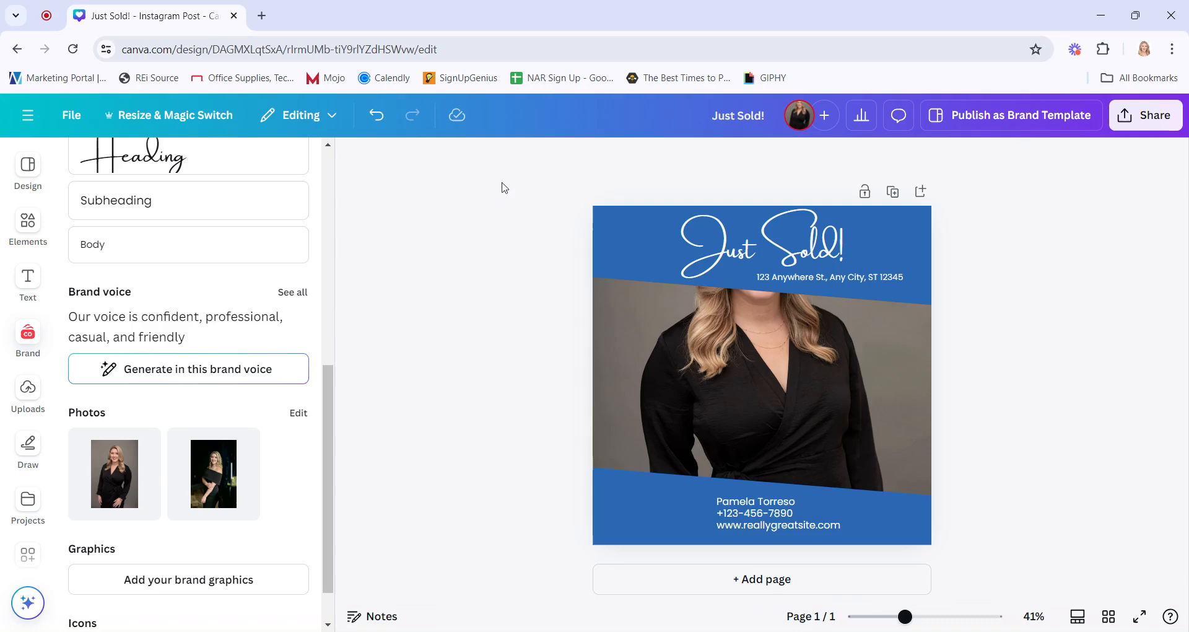
{"action": "left_click", "coordinate": [376, 115]}
{"action": "left_click_drag", "start_coordinate": [805, 400], "coordinate": [704, 445]}
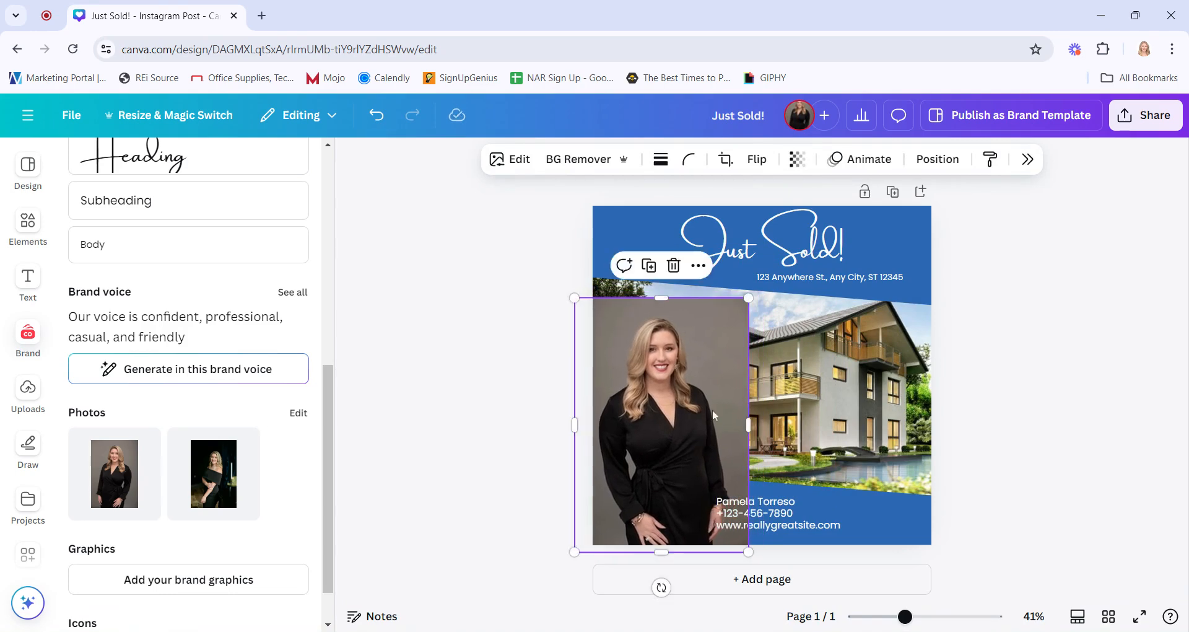
Remove the background from the agent photo and nudge the photo slightly lower in the corner
{"action": "left_click", "coordinate": [578, 159]}
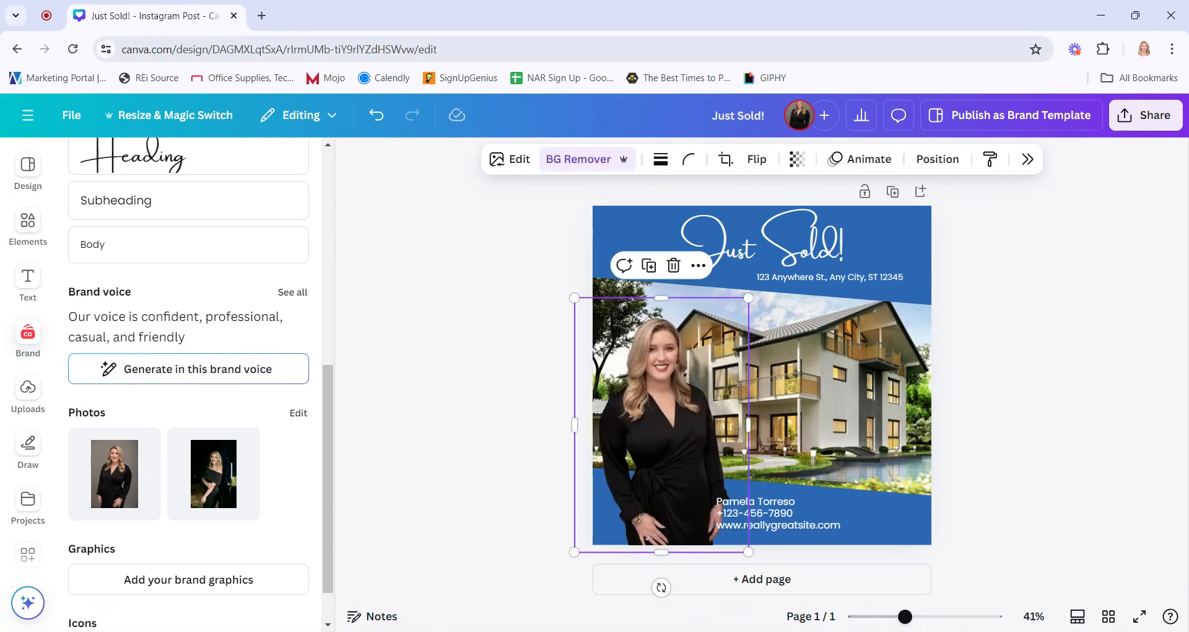
{"action": "left_click_drag", "start_coordinate": [693, 437], "coordinate": [672, 495]}
{"action": "left_click", "coordinate": [1149, 488]}
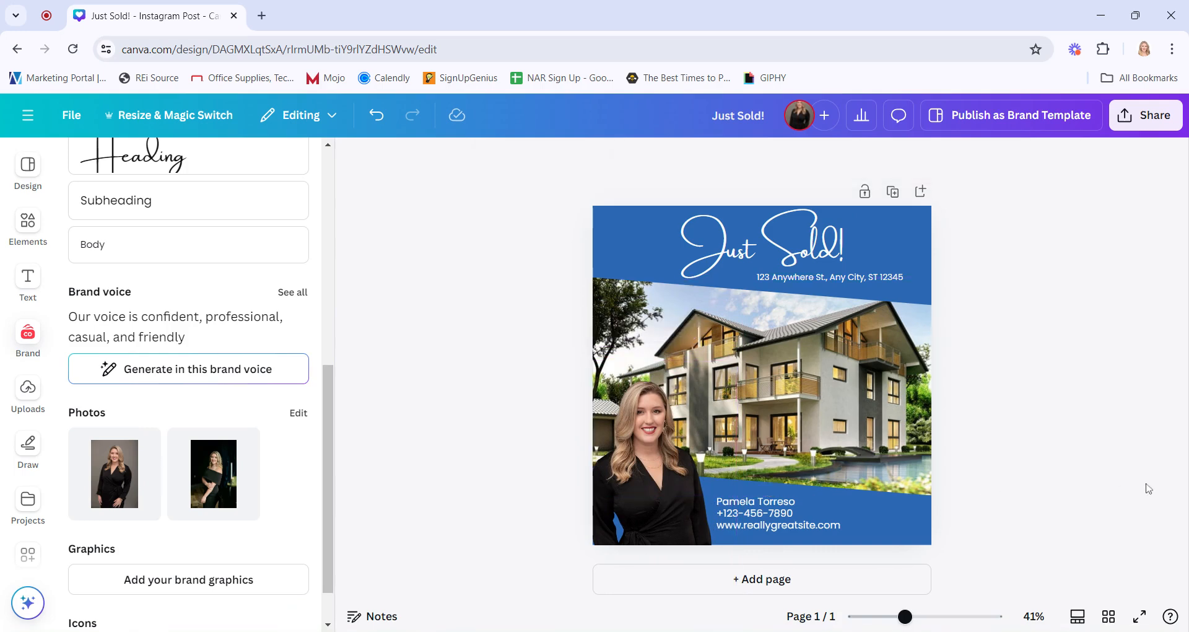
Replace the name in the contact details with the agent's own full name
{"action": "double_click", "coordinate": [766, 506]}
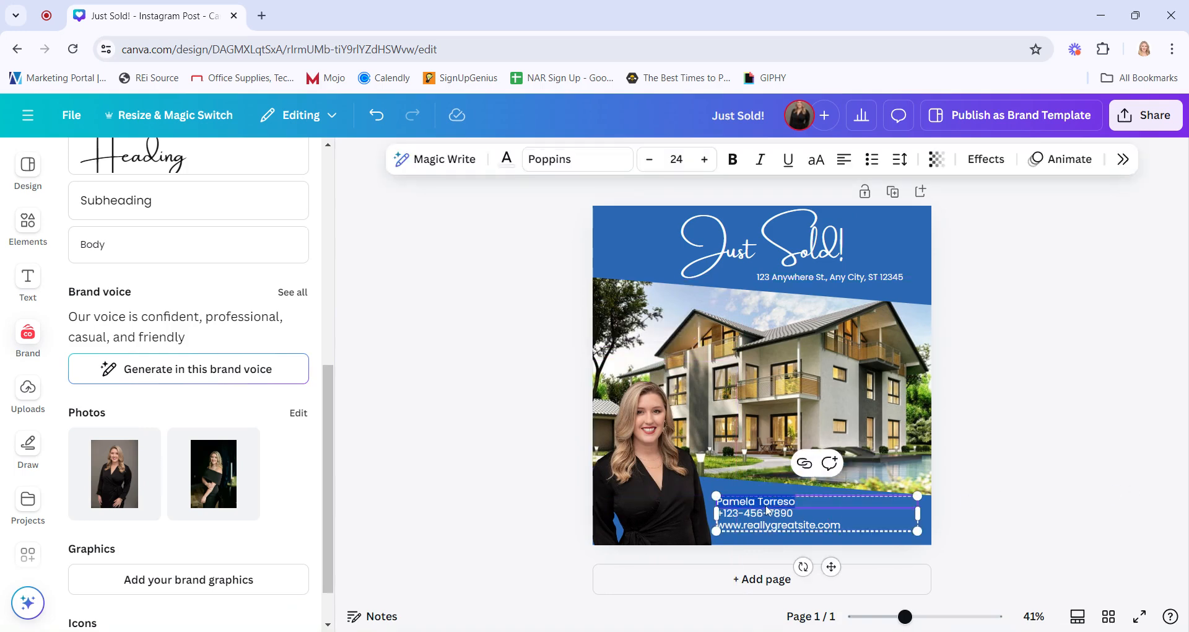
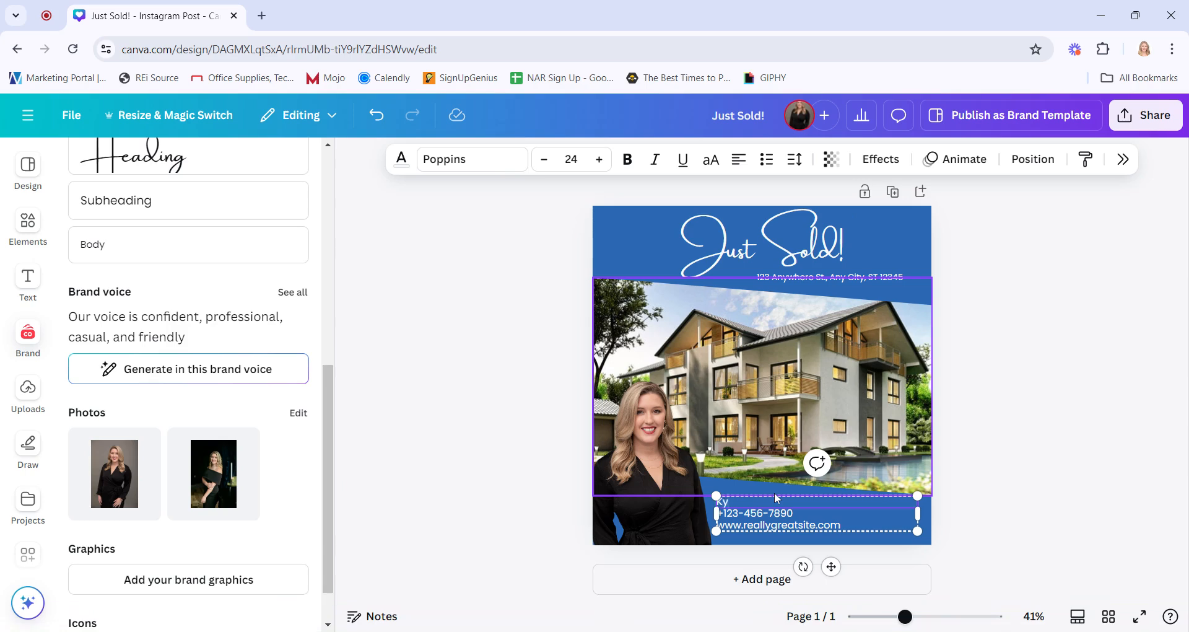
{"action": "left_click", "coordinate": [1058, 426]}
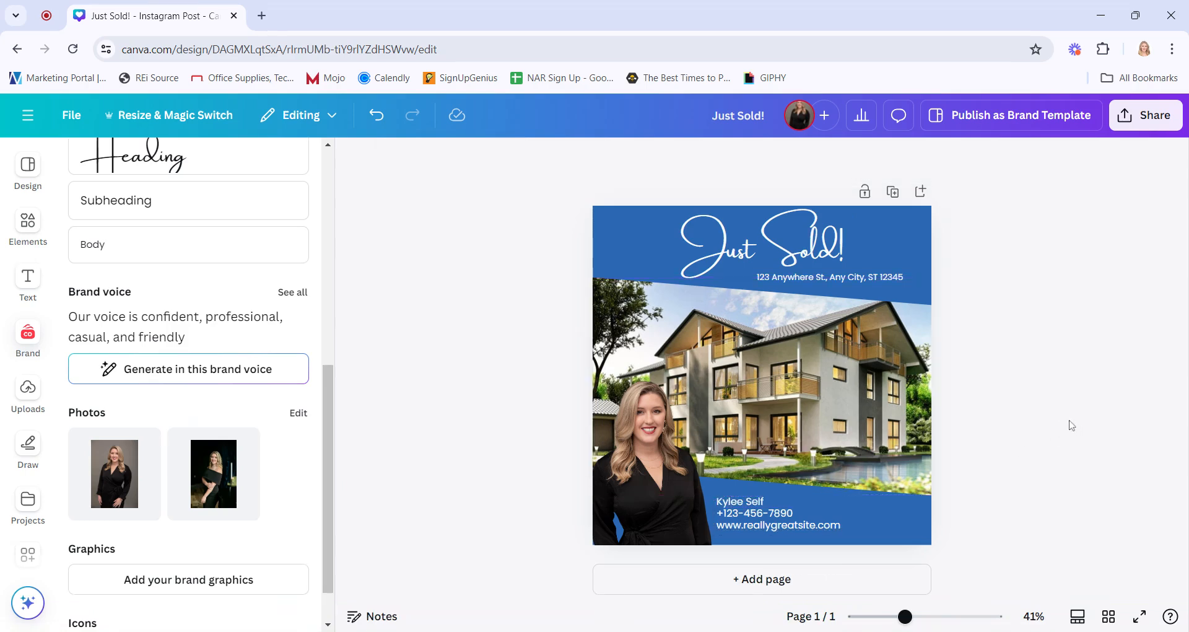
{"action": "left_click", "coordinate": [783, 399]}
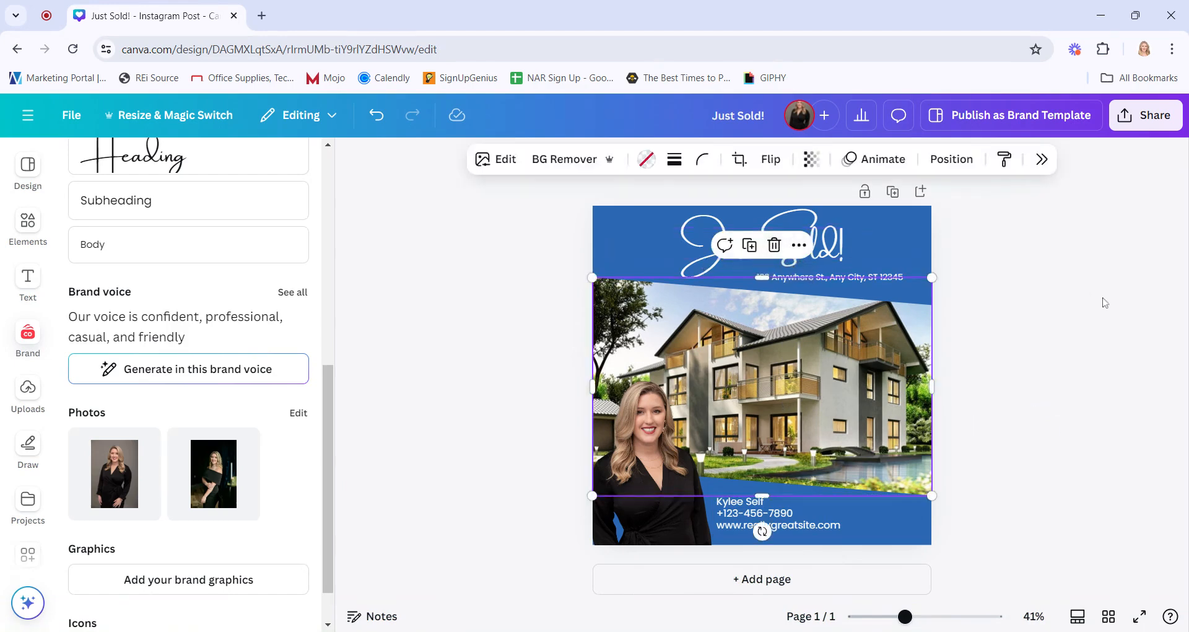
{"action": "left_click", "coordinate": [774, 245]}
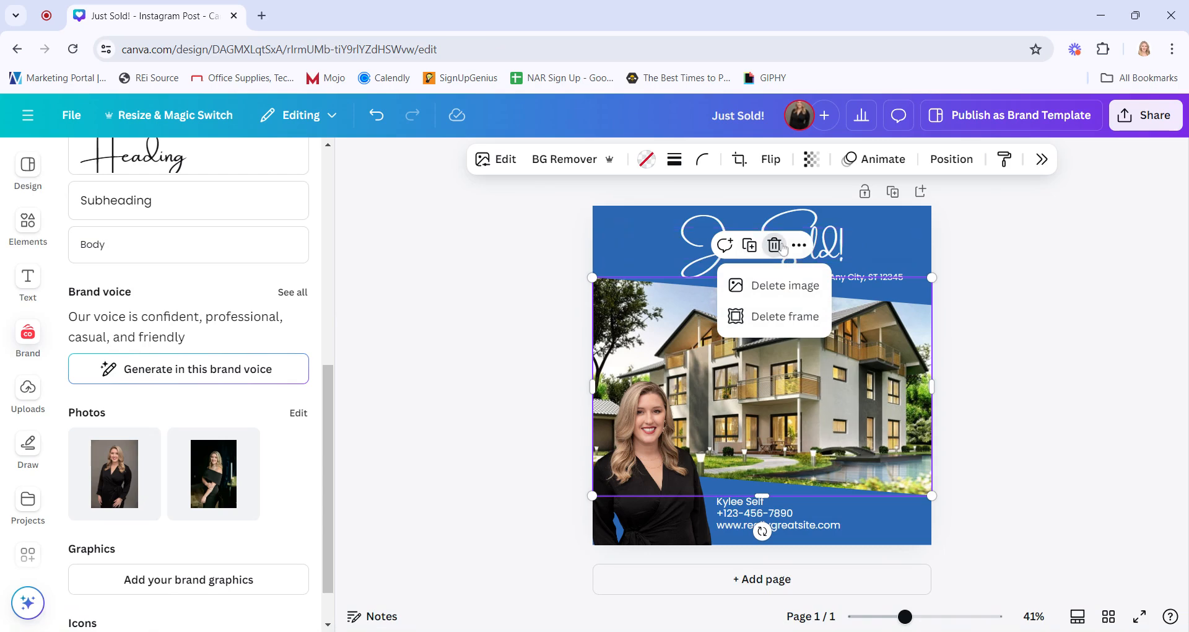
{"action": "left_click", "coordinate": [1011, 437]}
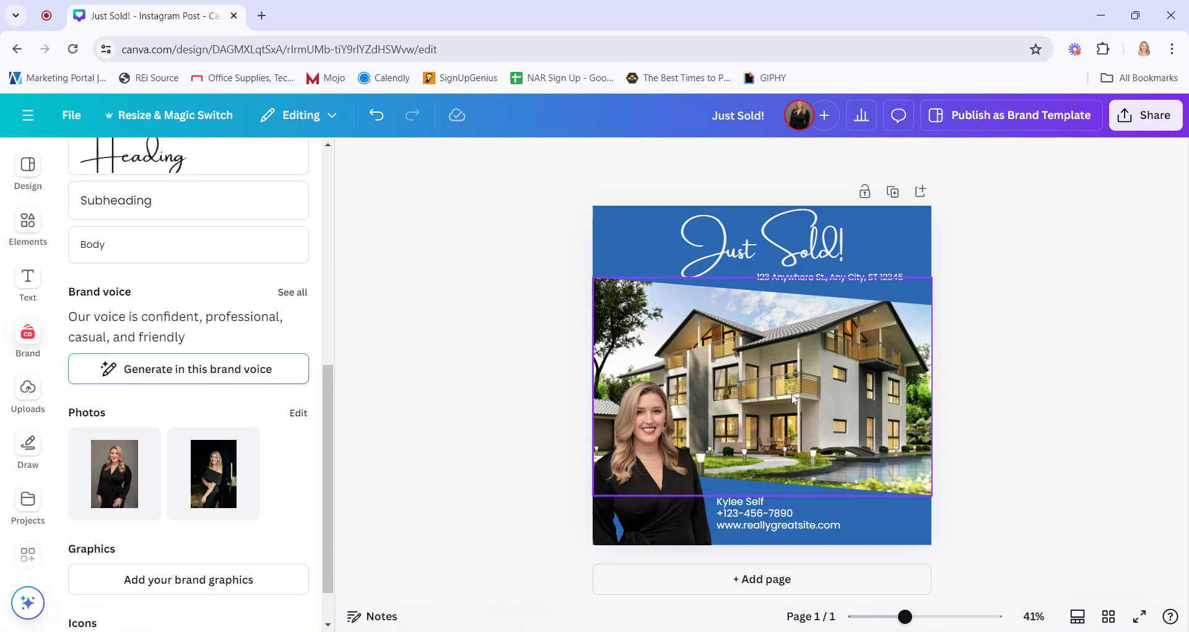
Search the elements library for frames and open the full list of frame shapes
{"action": "left_click", "coordinate": [28, 223]}
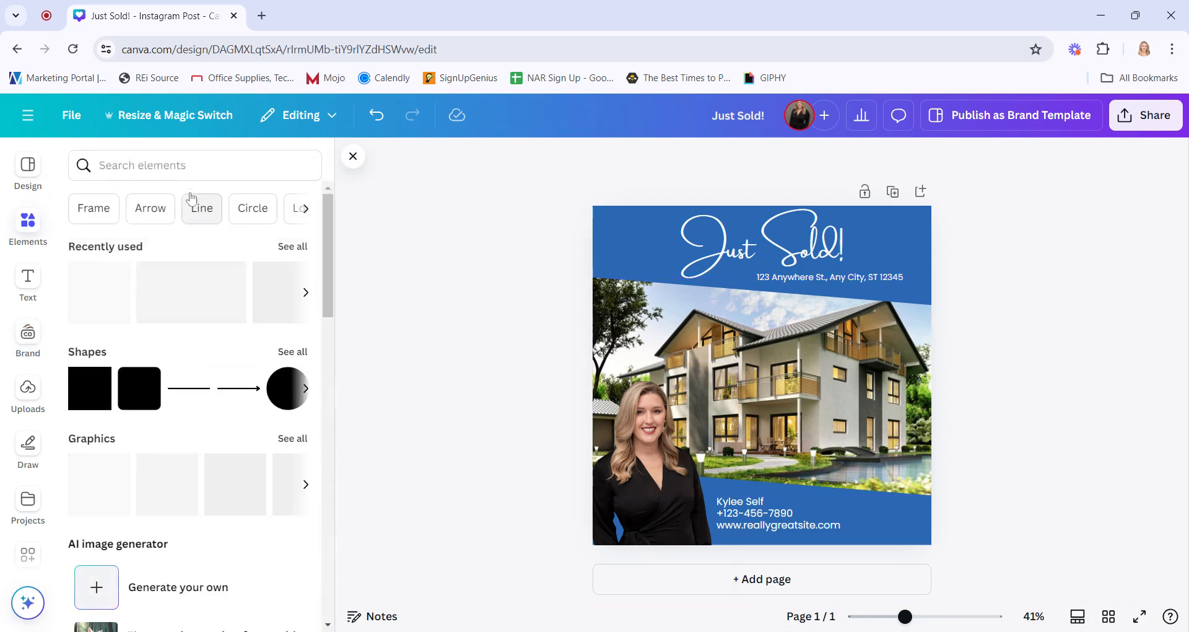
{"action": "left_click", "coordinate": [190, 165]}
{"action": "type", "text": "frame"}
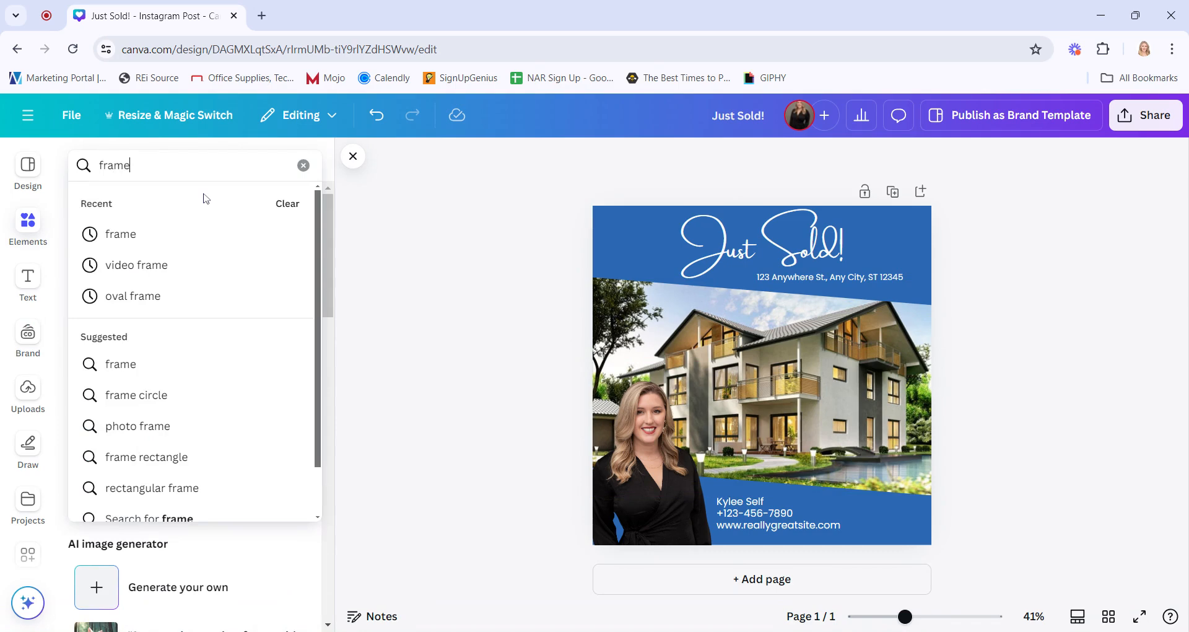
{"action": "key", "text": "Return"}
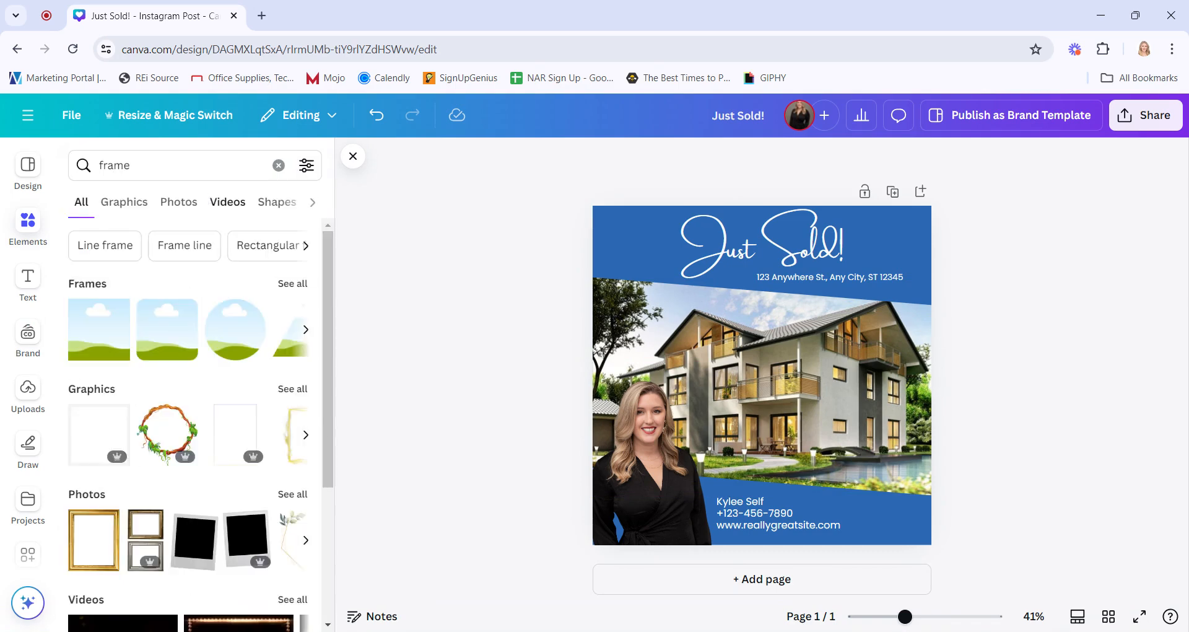
{"action": "left_click", "coordinate": [296, 285]}
{"action": "scroll", "coordinate": [236, 403], "scroll_direction": "down", "scroll_amount": 3}
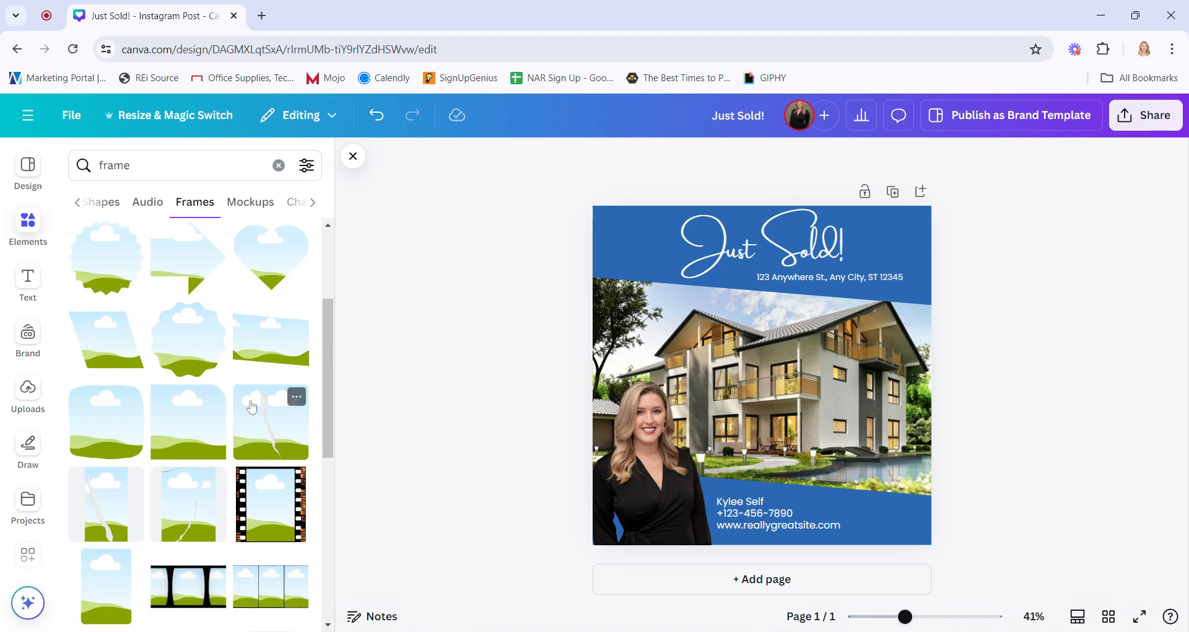
Delete the house photo frame from the middle of the design
{"action": "left_click", "coordinate": [846, 342]}
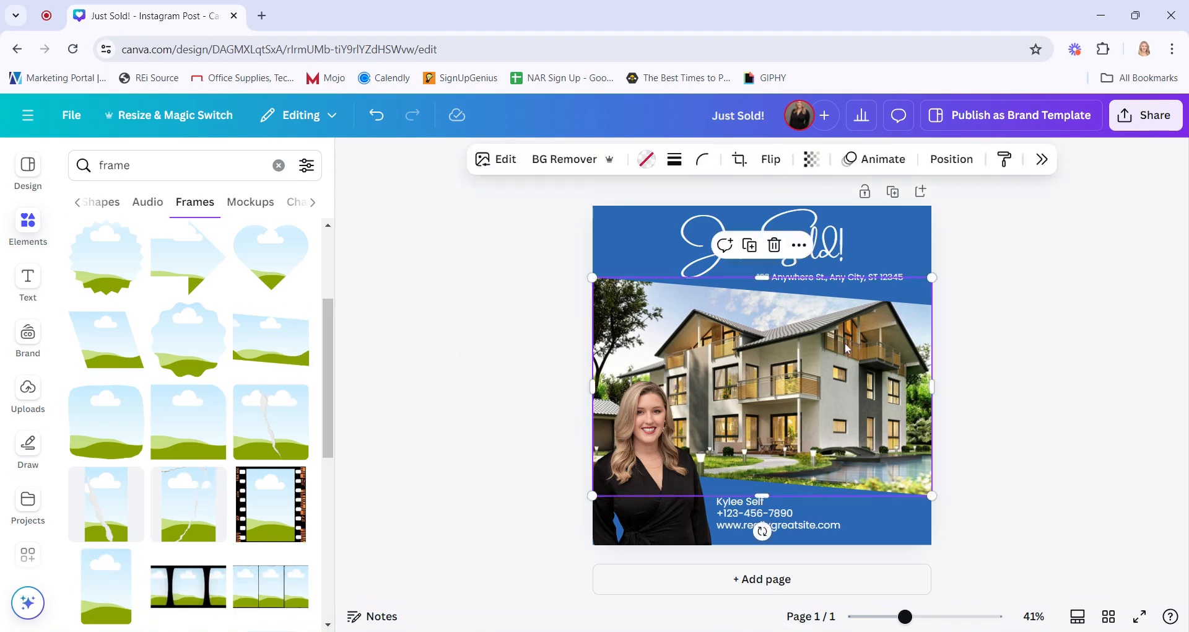
{"action": "left_click", "coordinate": [799, 244]}
{"action": "left_click", "coordinate": [795, 321]}
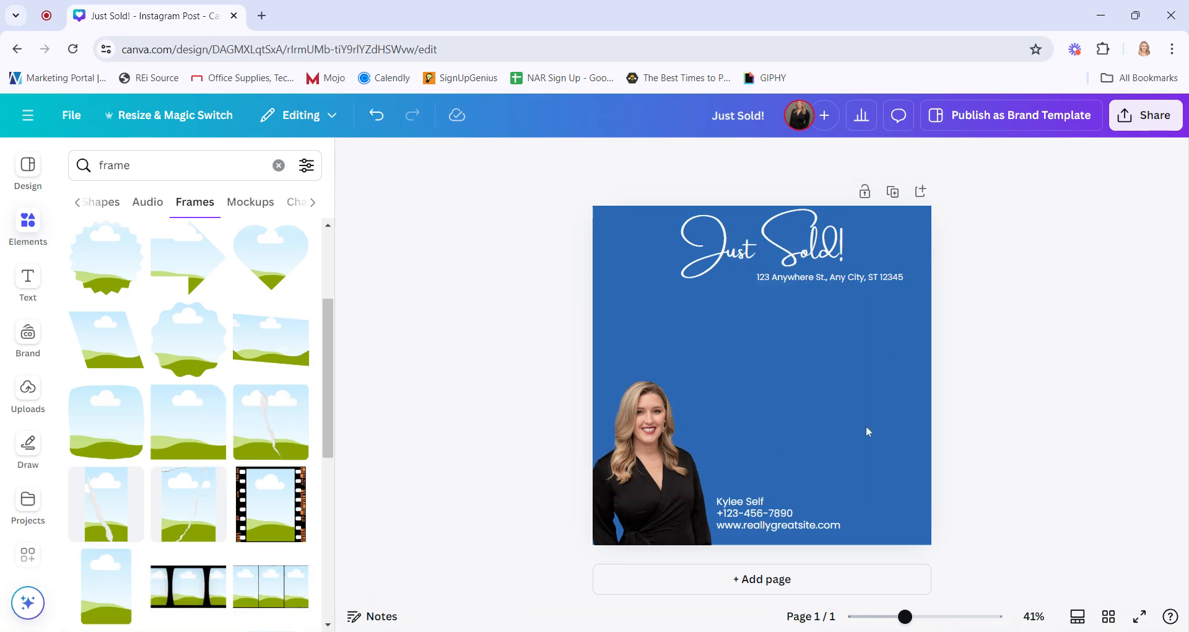
Add a slanted rectangular frame and stretch it across the full width of the design below the heading
{"action": "left_click", "coordinate": [273, 361]}
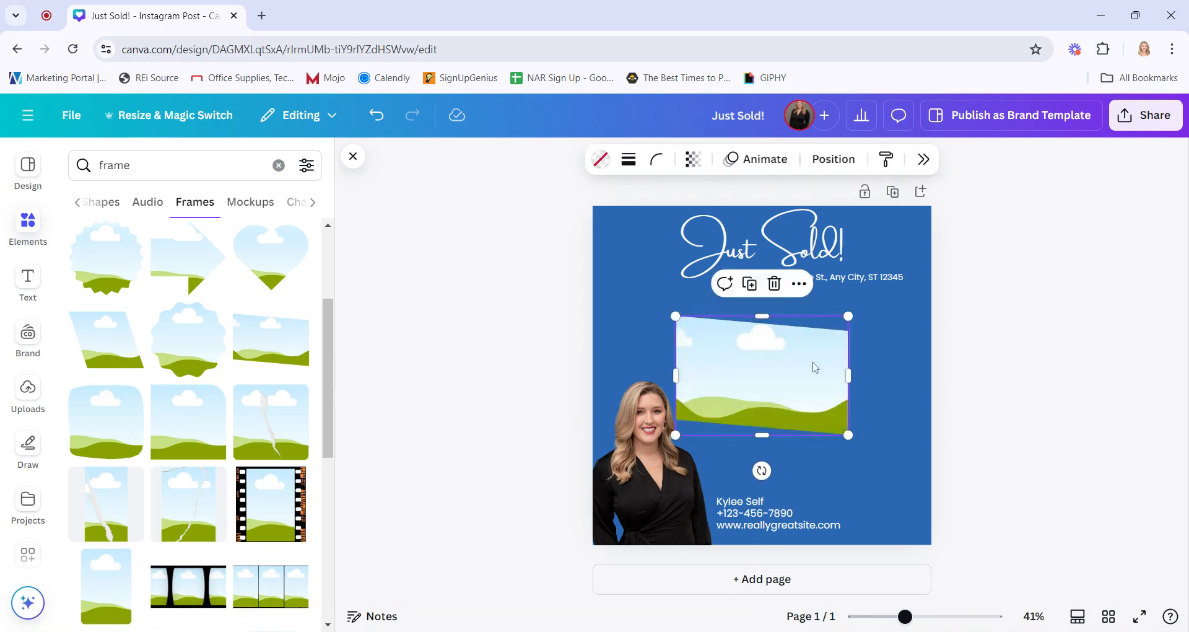
{"action": "left_click_drag", "start_coordinate": [848, 375], "coordinate": [932, 375]}
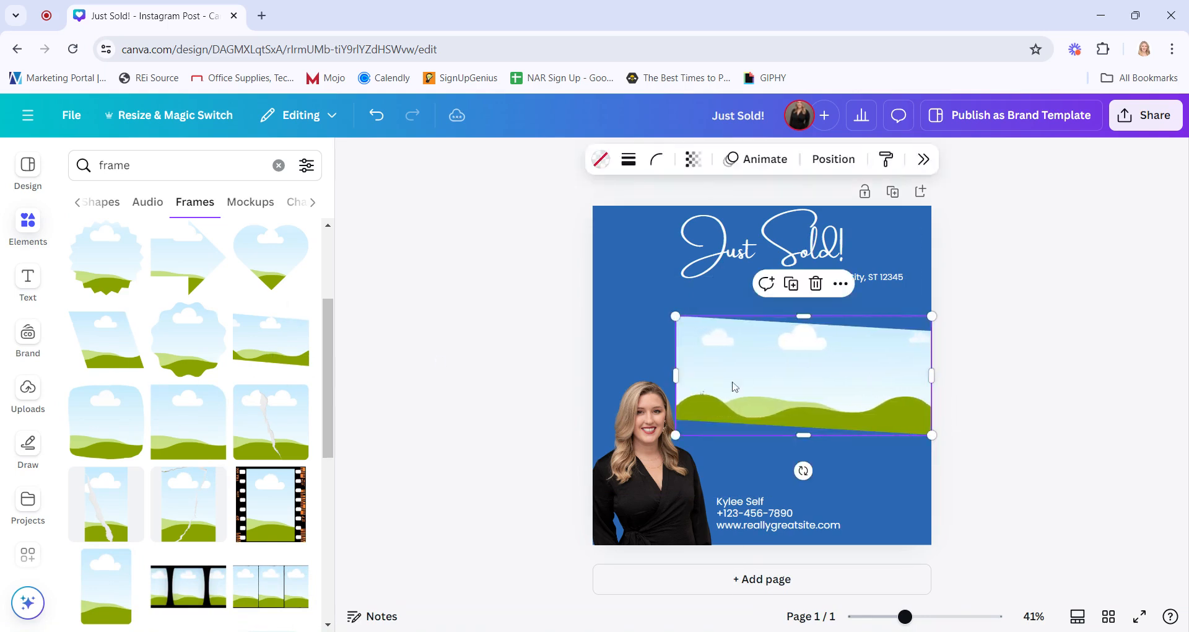
{"action": "left_click_drag", "start_coordinate": [676, 375], "coordinate": [593, 375]}
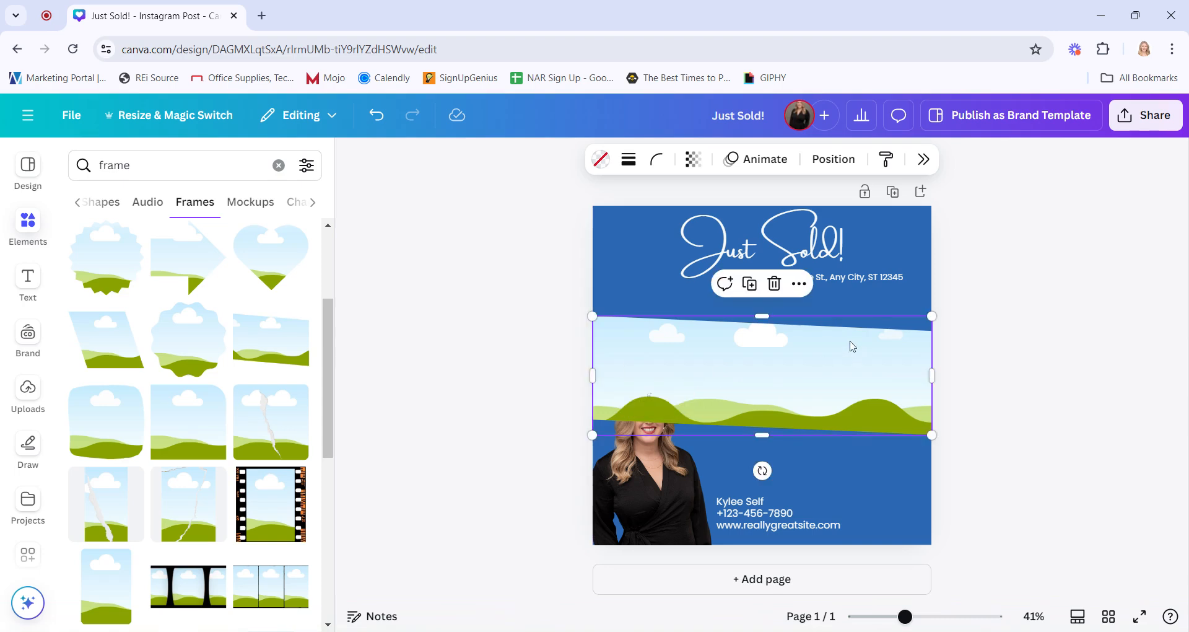
{"action": "left_click_drag", "start_coordinate": [762, 316], "coordinate": [768, 277]}
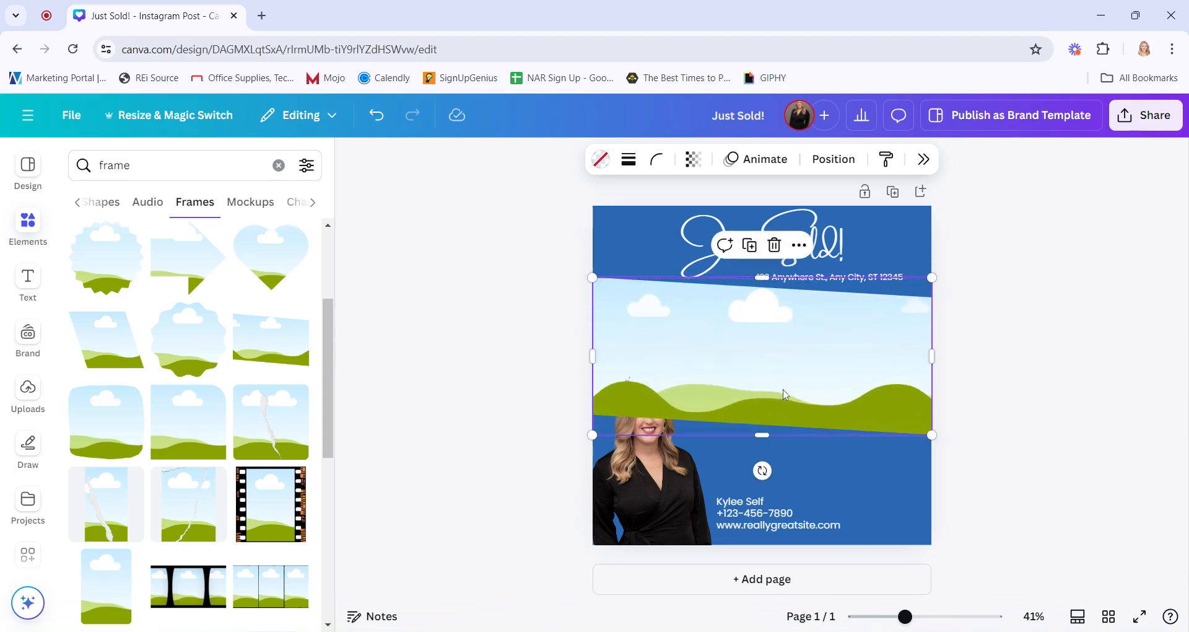
Bring the agent photo to the front, above the new frame
{"action": "left_click", "coordinate": [651, 503]}
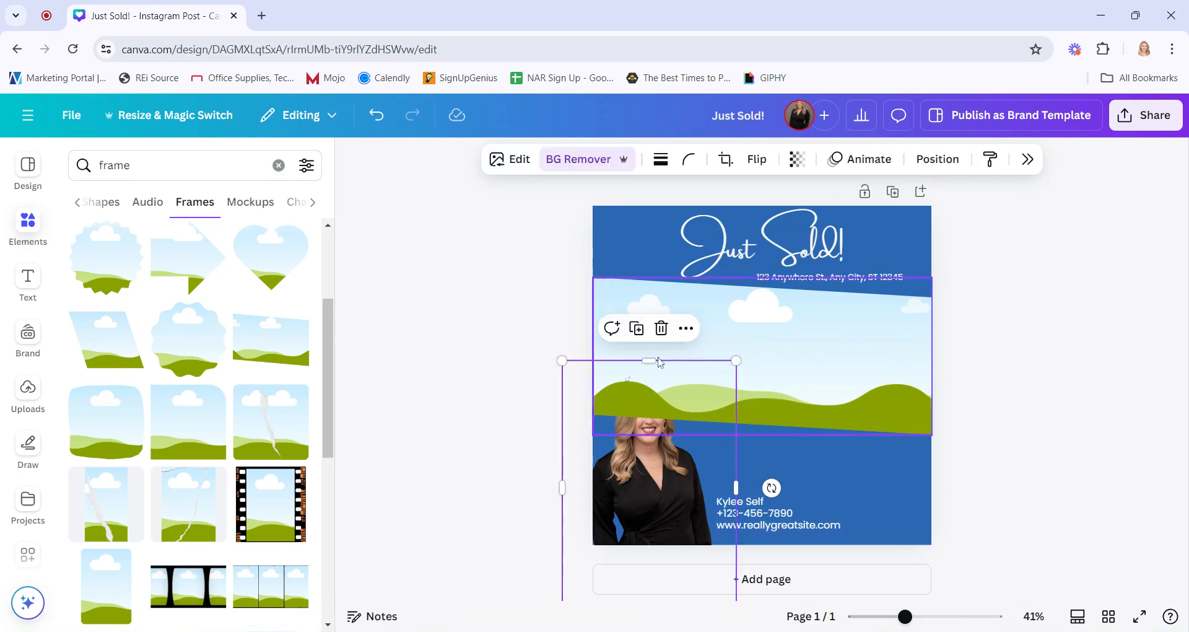
{"action": "left_click", "coordinate": [685, 328]}
{"action": "mouse_move", "coordinate": [805, 535]}
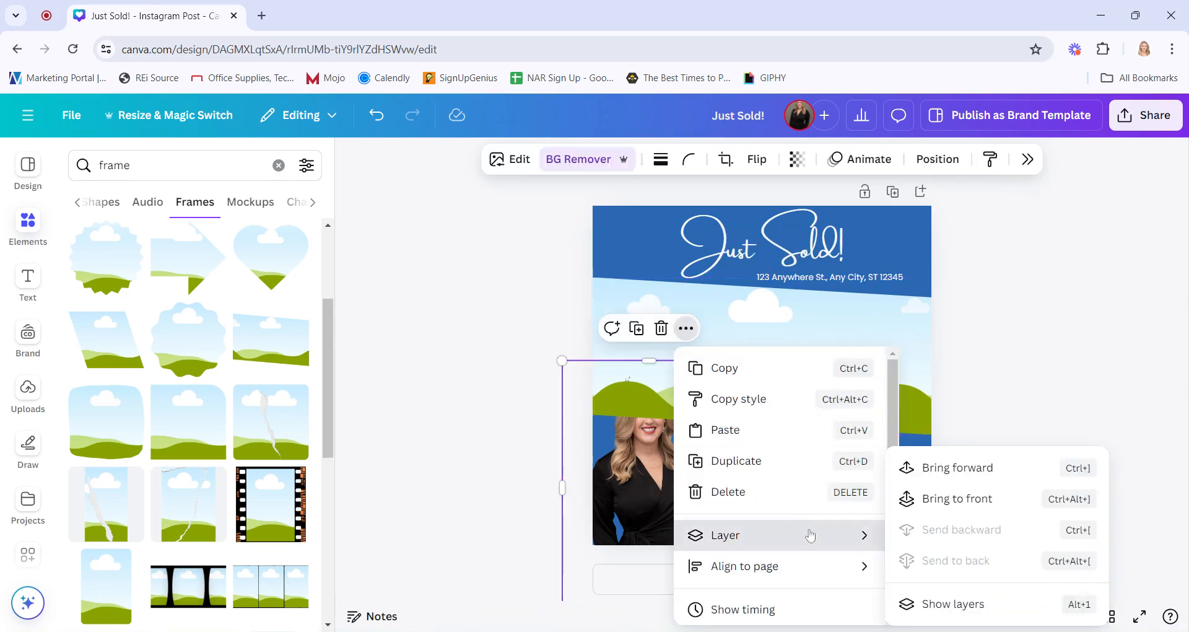
{"action": "left_click", "coordinate": [956, 499]}
Reposition and resize the frame to fill the band between the address line and the contact details
{"action": "left_click_drag", "start_coordinate": [847, 393], "coordinate": [848, 420]}
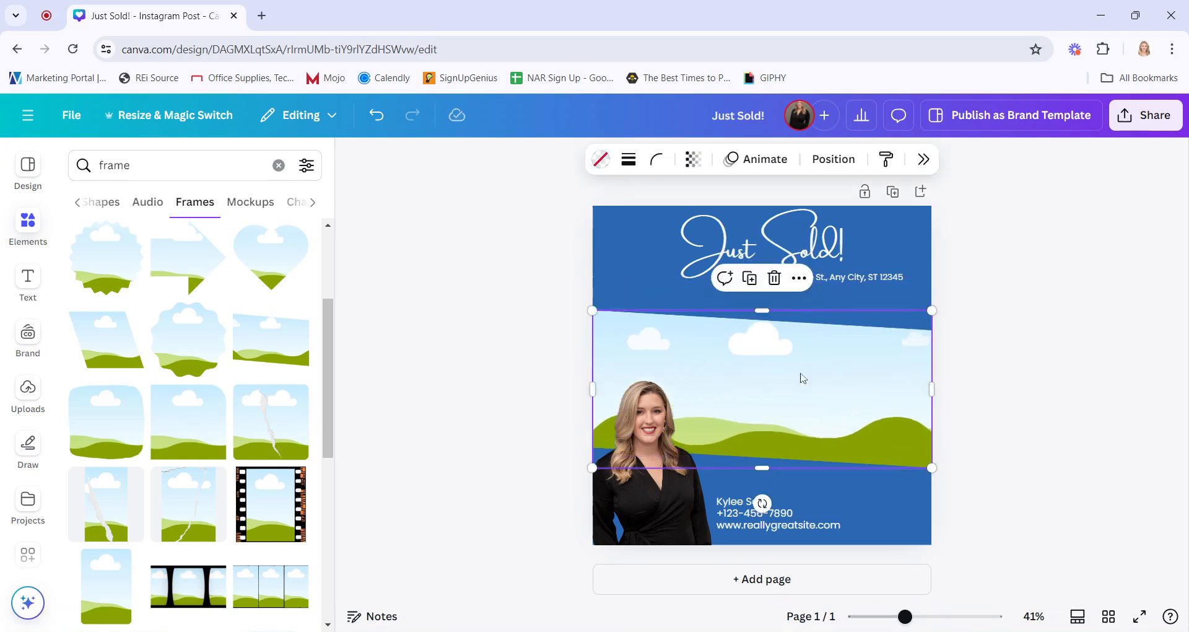
{"action": "left_click", "coordinate": [766, 316]}
{"action": "left_click", "coordinate": [767, 351]}
{"action": "left_click_drag", "start_coordinate": [762, 311], "coordinate": [760, 288]}
{"action": "left_click_drag", "start_coordinate": [761, 469], "coordinate": [760, 500]}
{"action": "left_click", "coordinate": [1032, 451]}
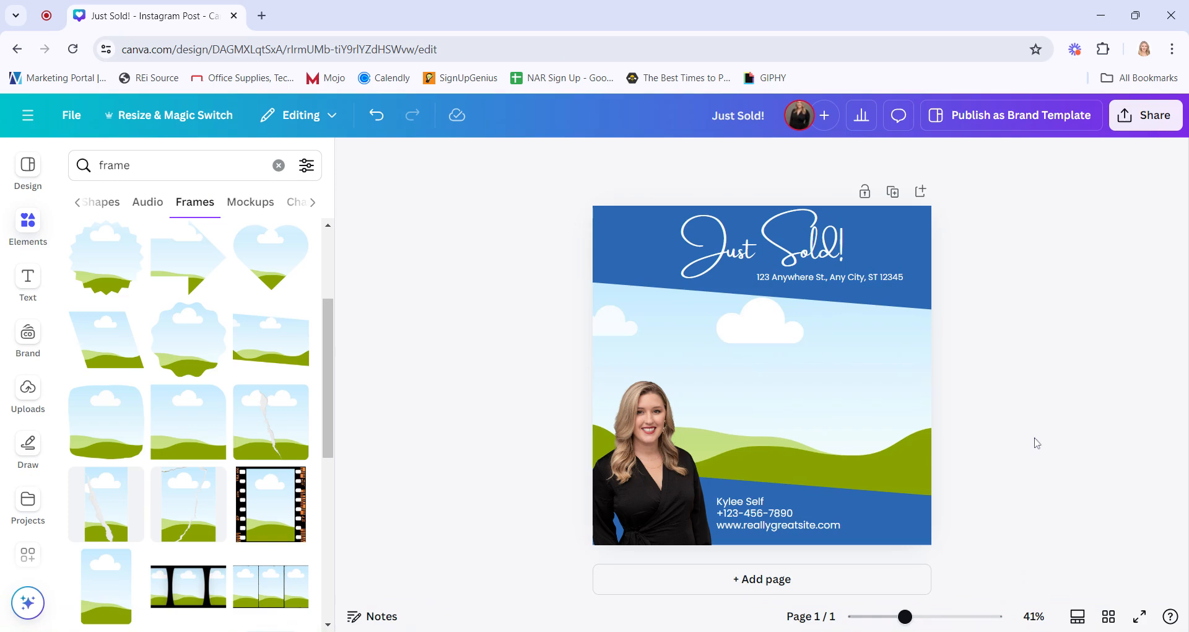
{"action": "left_click", "coordinate": [924, 375]}
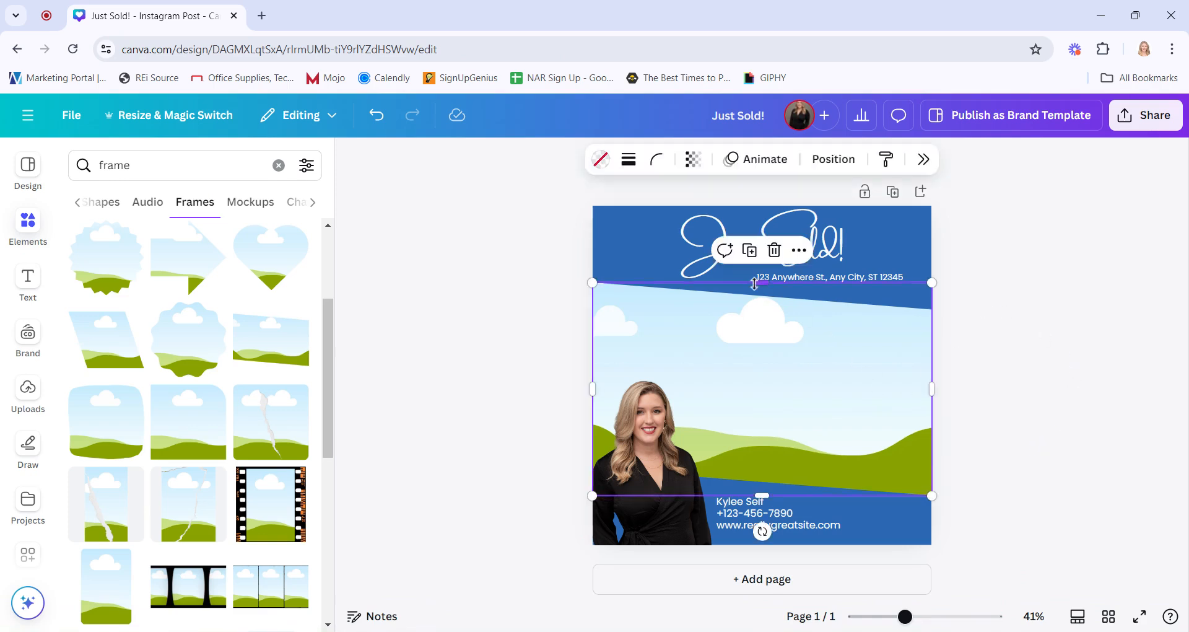
{"action": "left_click_drag", "start_coordinate": [761, 295], "coordinate": [757, 309]}
{"action": "left_click", "coordinate": [986, 302]}
Shift the address line and the Just Sold! heading slightly lower on the design
{"action": "left_click_drag", "start_coordinate": [871, 280], "coordinate": [869, 288]}
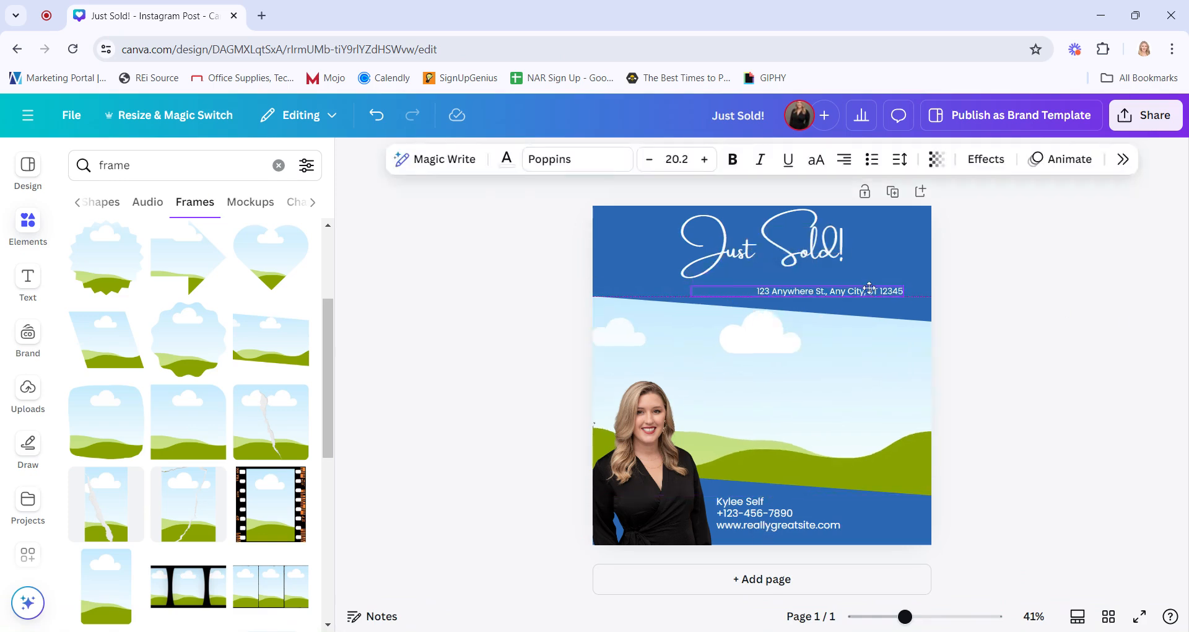
{"action": "left_click", "coordinate": [945, 254]}
{"action": "left_click", "coordinate": [915, 245]}
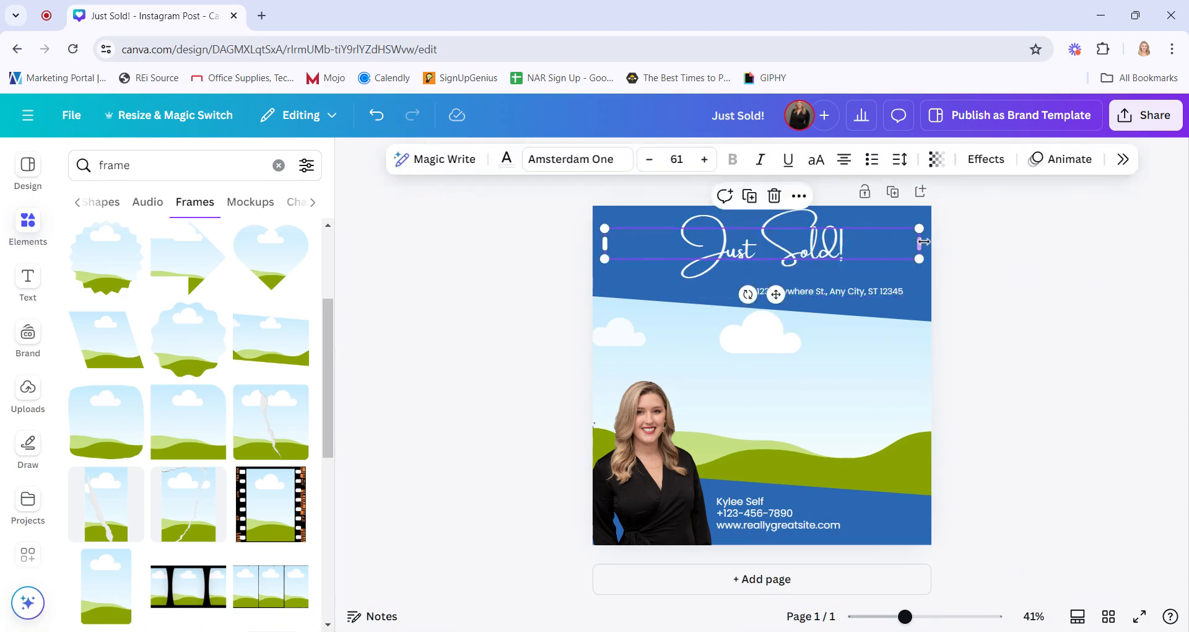
{"action": "left_click_drag", "start_coordinate": [919, 243], "coordinate": [807, 269]}
{"action": "left_click", "coordinate": [1087, 302]}
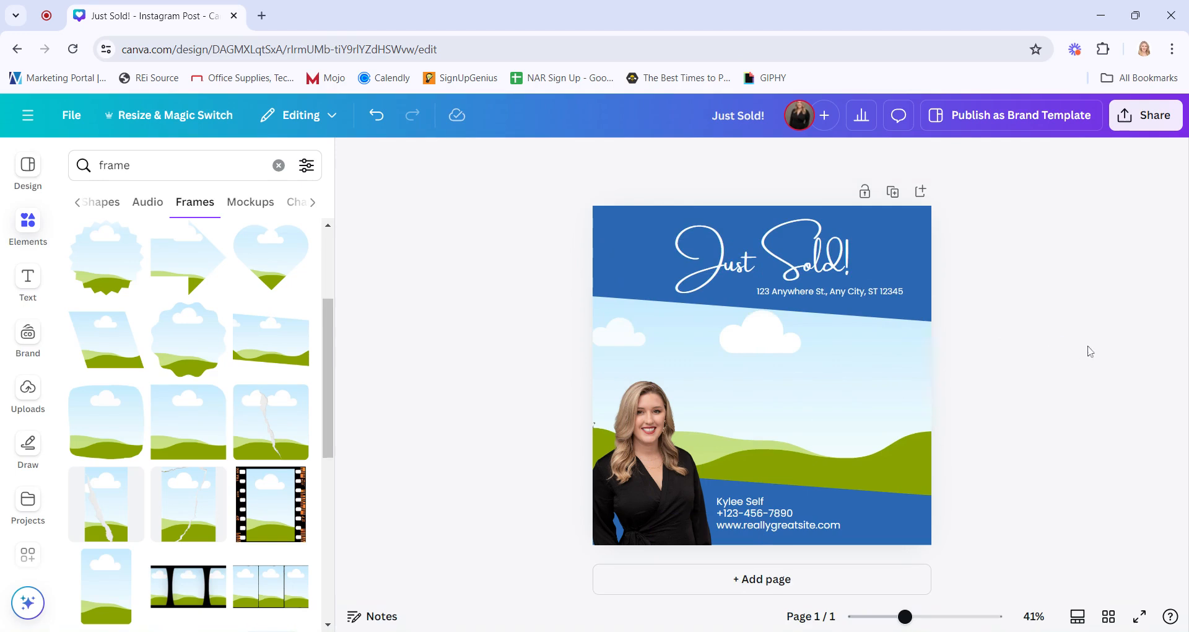
Rename the design as Just Sold - IG
{"action": "triple_click", "coordinate": [737, 115]}
{"action": "key", "text": "BackSpace"}
{"action": "type", "text": "Just Sold - IG"}
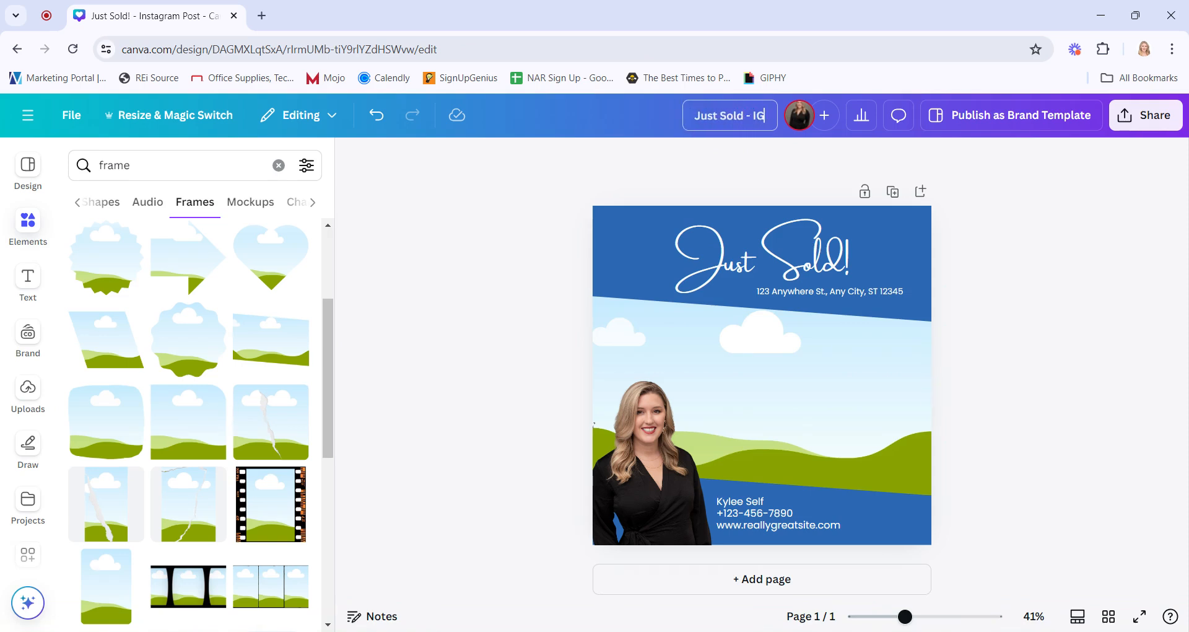
{"action": "left_click", "coordinate": [1078, 204]}
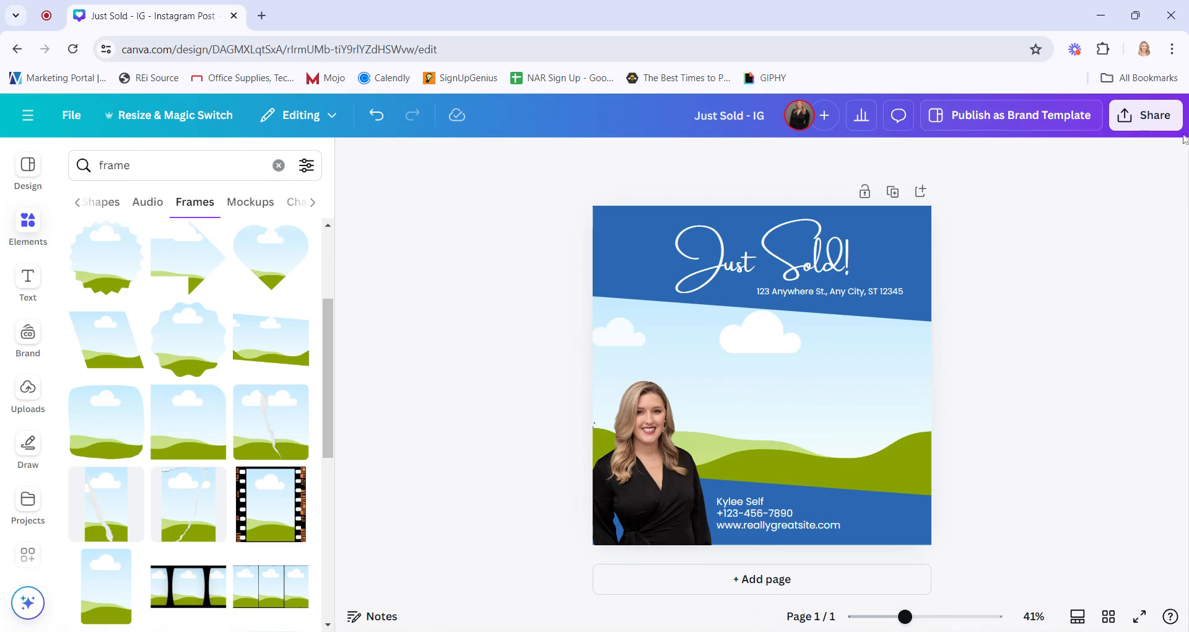
Publish the design as a Brand Template in the Example - Social Media folder
{"action": "left_click", "coordinate": [1135, 121]}
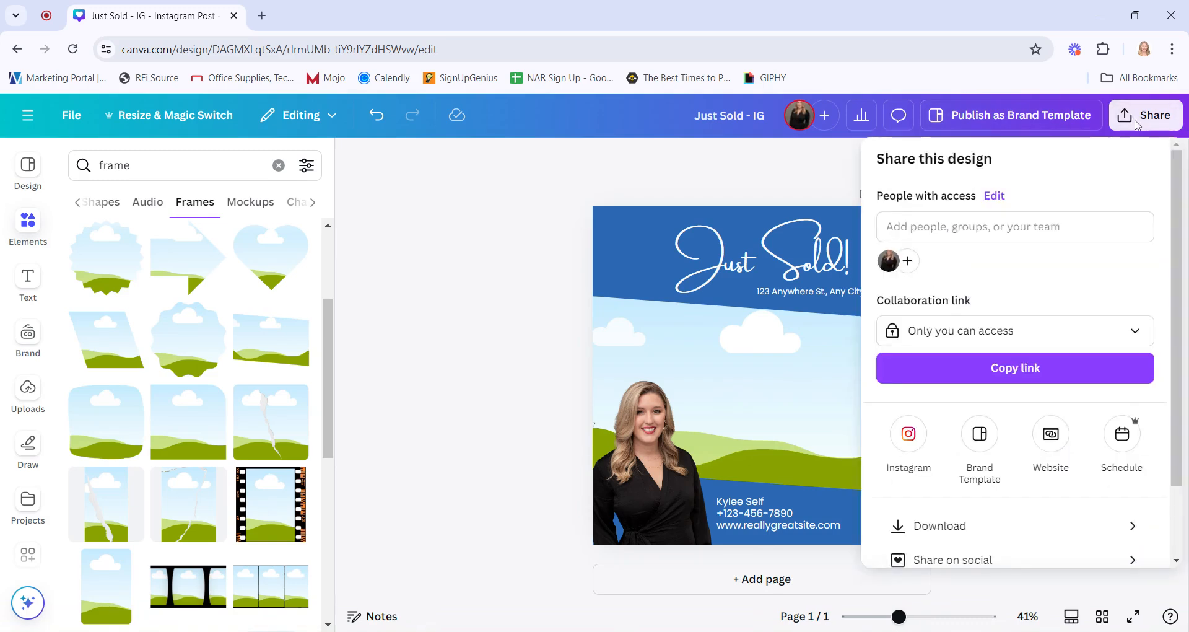
{"action": "scroll", "coordinate": [1040, 404], "scroll_direction": "down", "scroll_amount": 2}
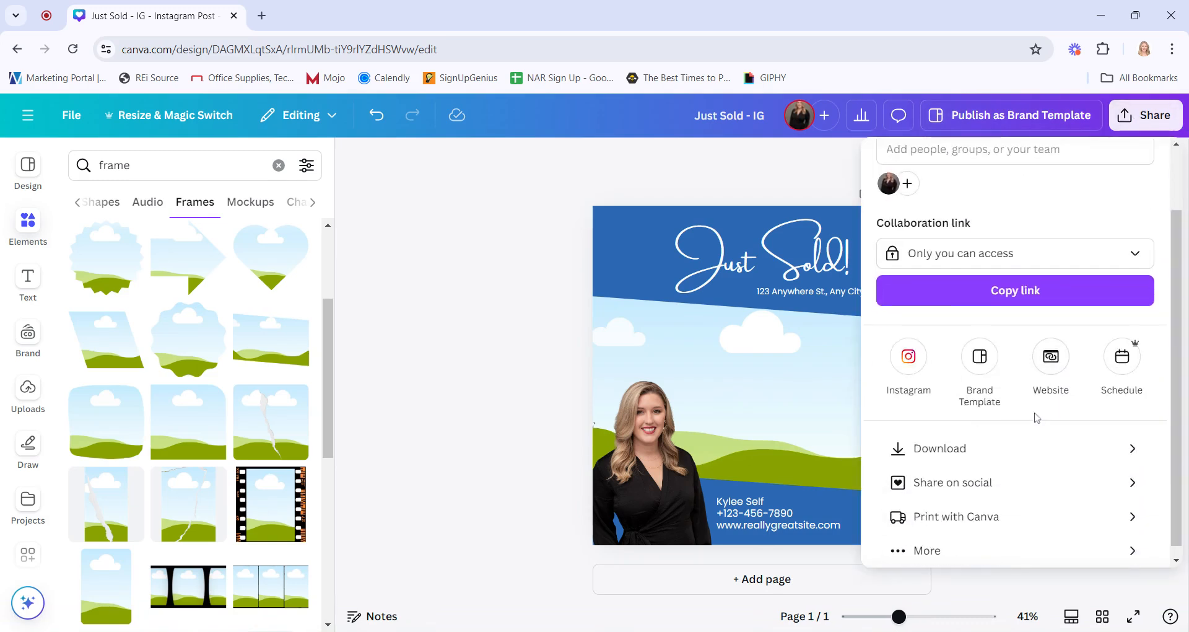
{"action": "left_click", "coordinate": [993, 361]}
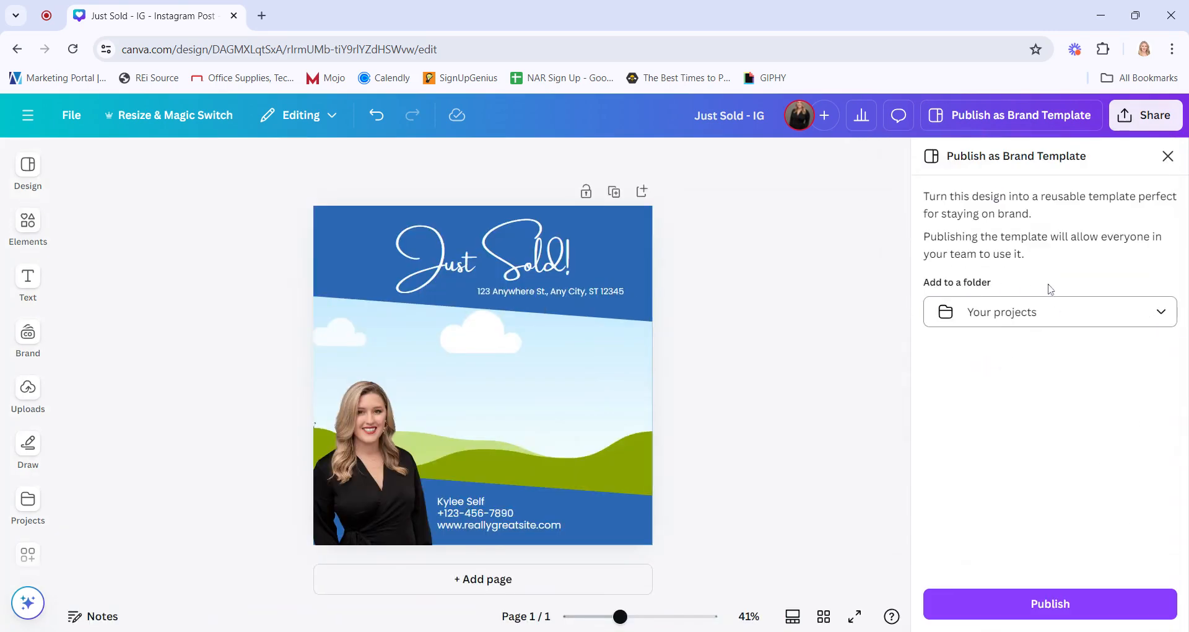
{"action": "left_click", "coordinate": [1162, 315]}
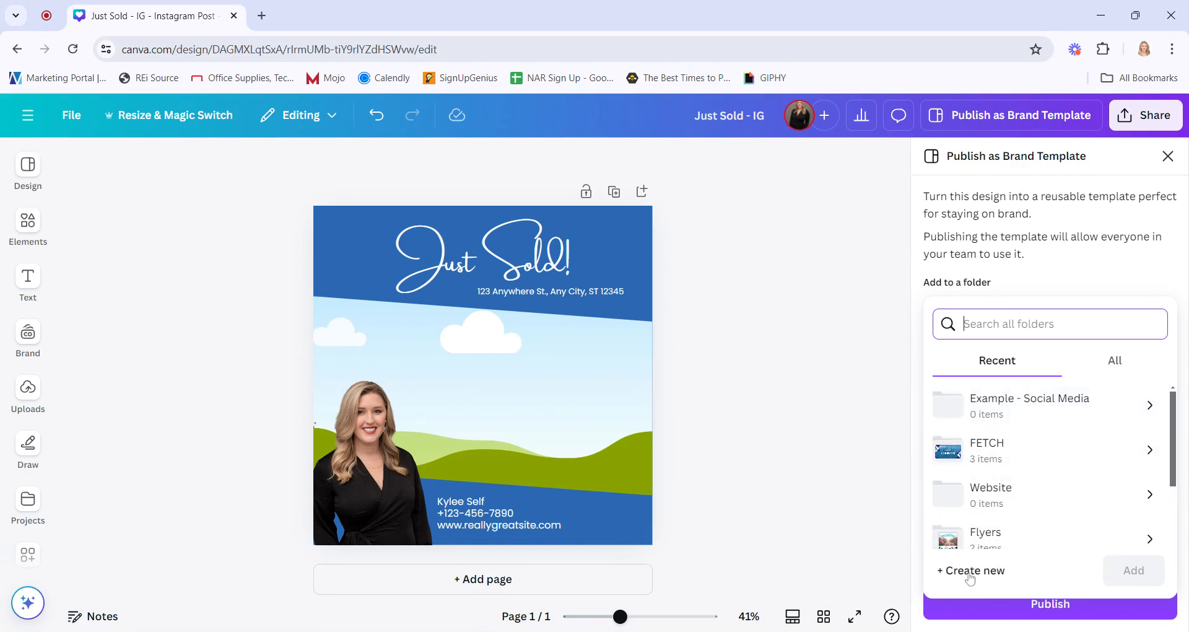
{"action": "left_click", "coordinate": [1047, 412]}
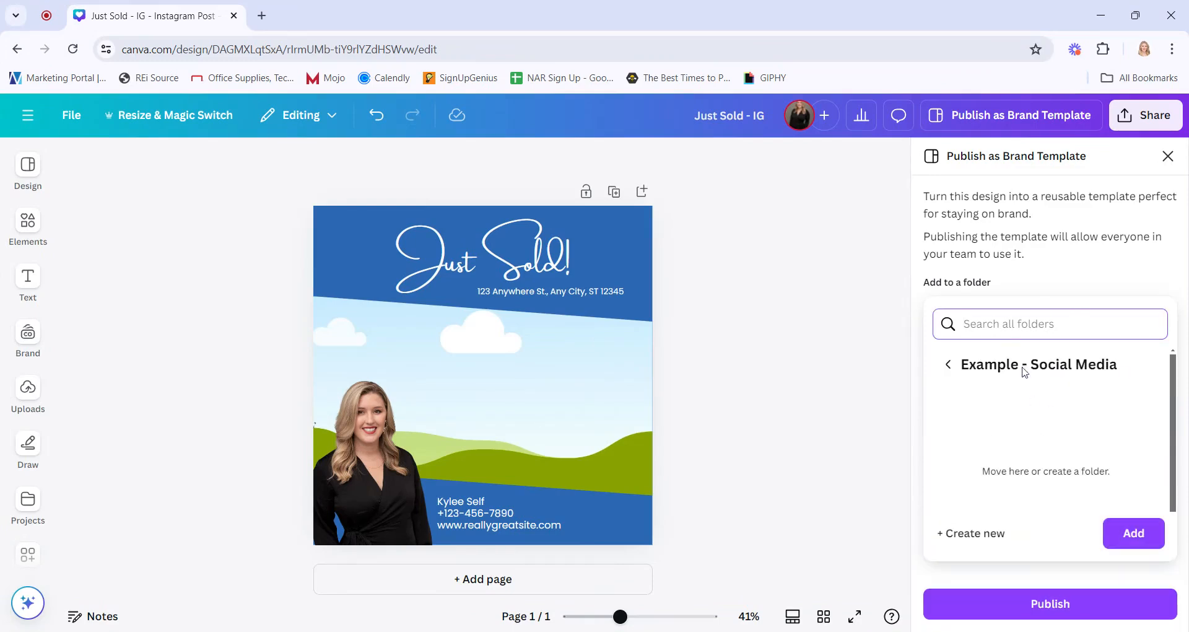
{"action": "left_click", "coordinate": [1135, 533]}
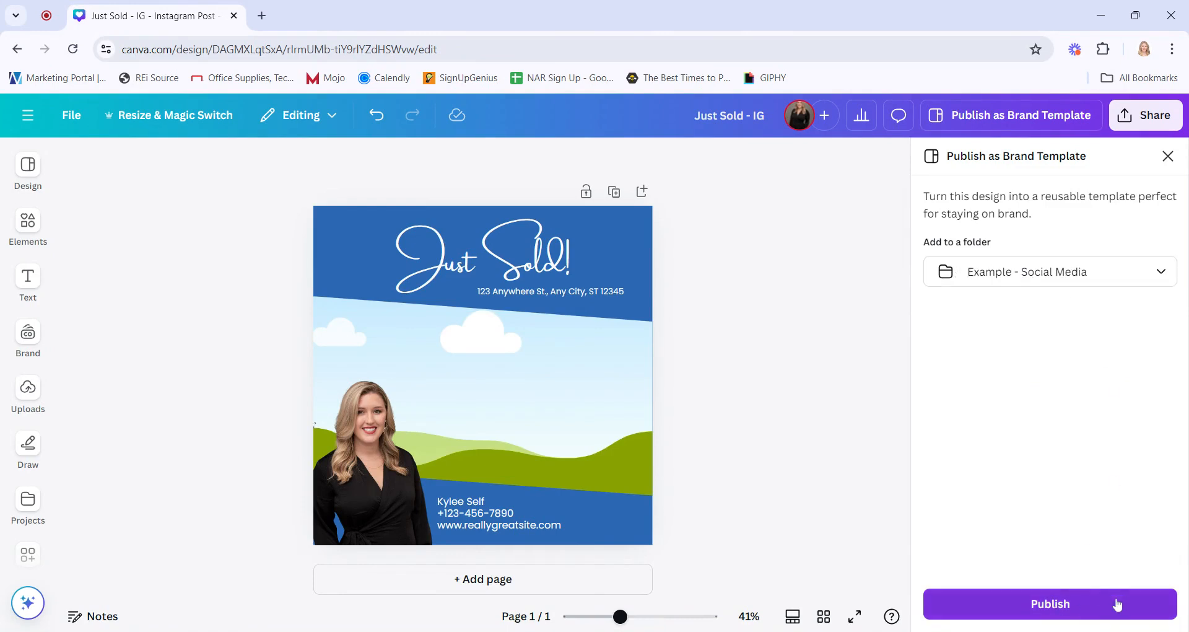
{"action": "left_click", "coordinate": [1057, 603]}
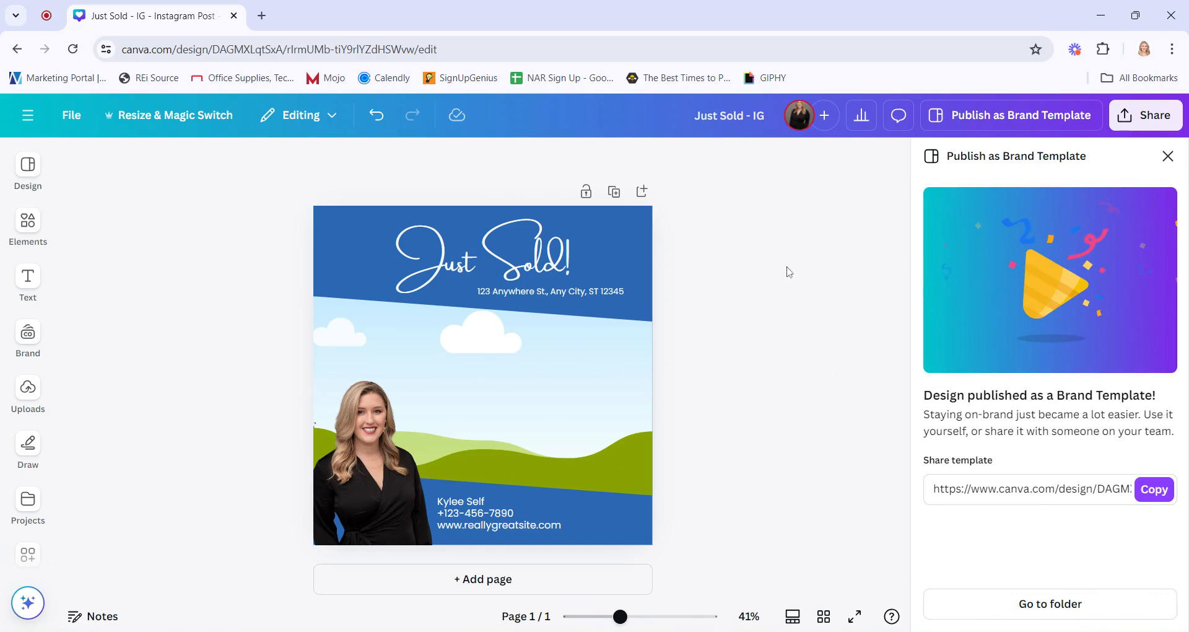
Return to the Canva home page
{"action": "left_click", "coordinate": [27, 115]}
{"action": "left_click", "coordinate": [25, 127]}
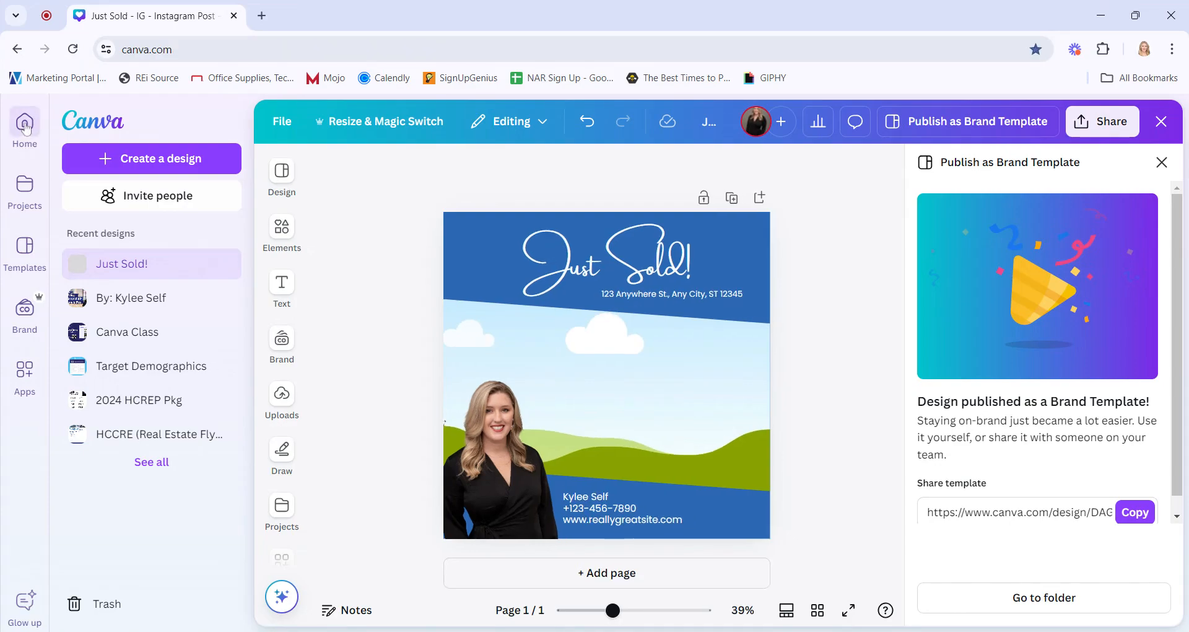
Browse the brand templates library
{"action": "left_click", "coordinate": [25, 308]}
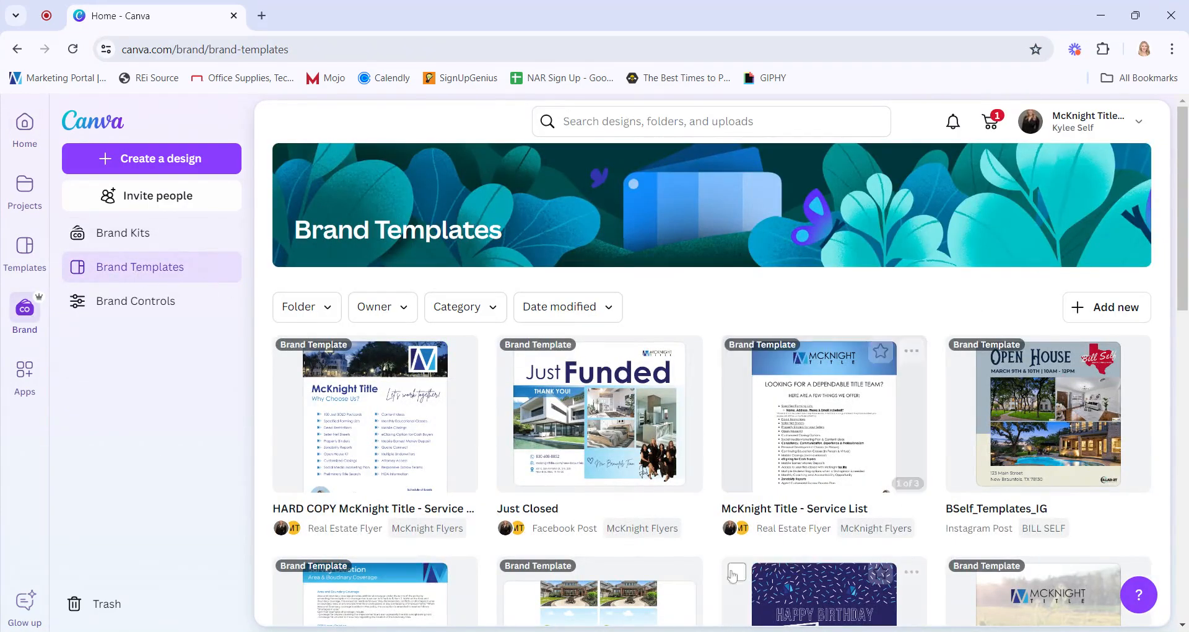
{"action": "scroll", "coordinate": [792, 505], "scroll_direction": "down", "scroll_amount": 4}
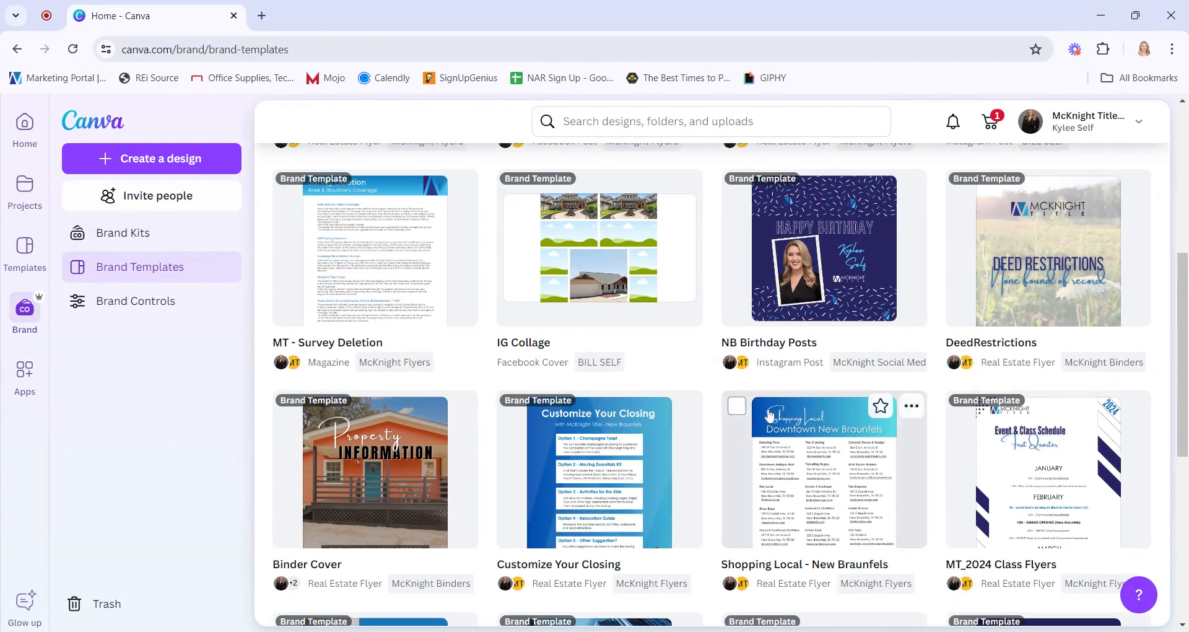
{"action": "scroll", "coordinate": [723, 413], "scroll_direction": "up", "scroll_amount": 4}
Open the Just Sold - IG brand template from Projects and start a new design from it
{"action": "left_click", "coordinate": [36, 191]}
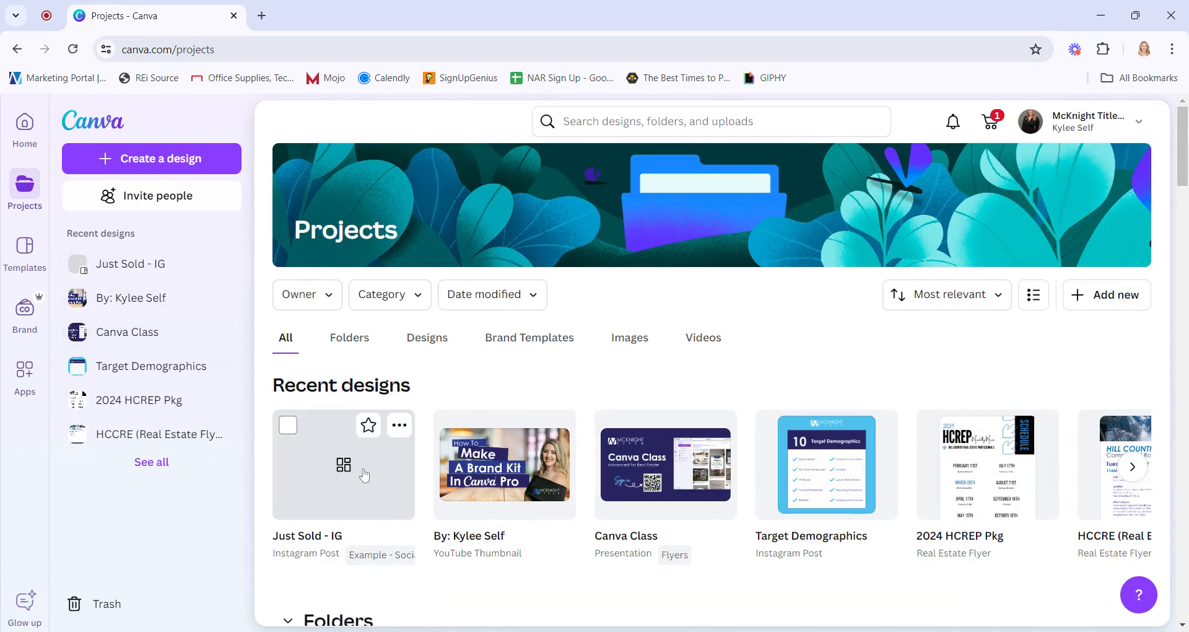
{"action": "left_click", "coordinate": [361, 474]}
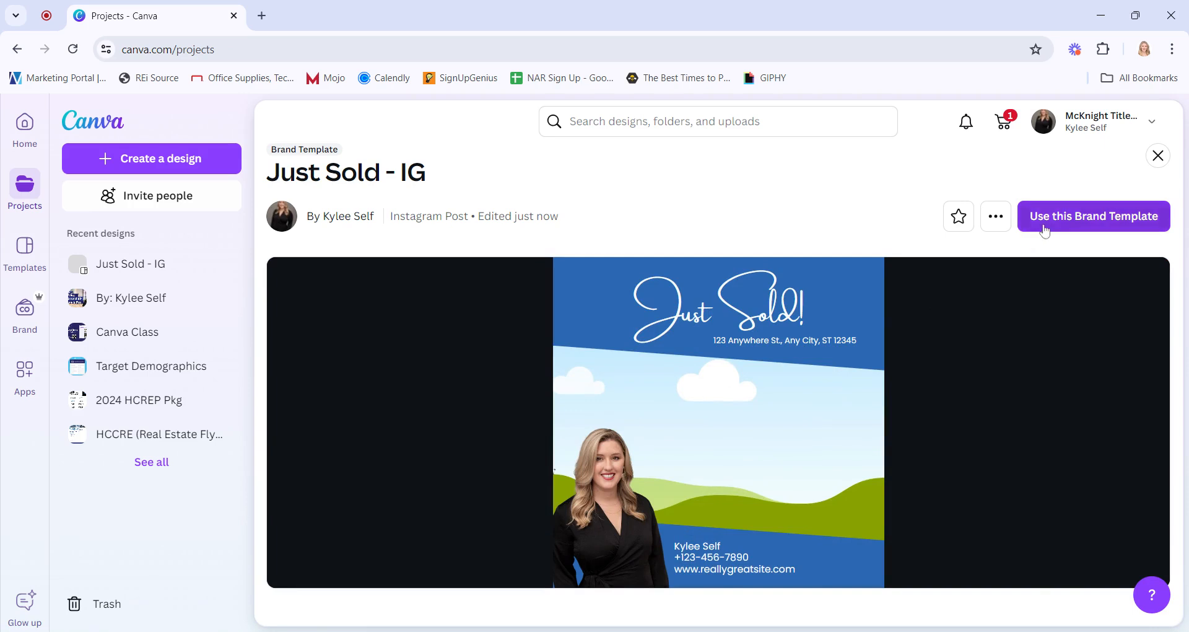
{"action": "left_click", "coordinate": [996, 222]}
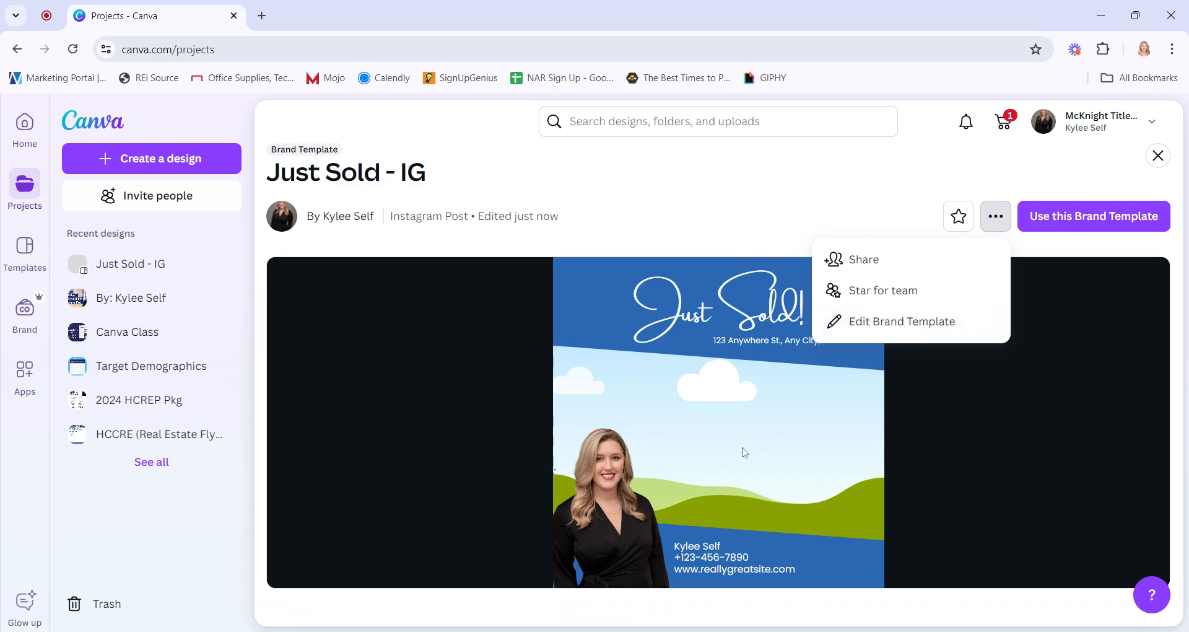
{"action": "left_click", "coordinate": [1089, 228]}
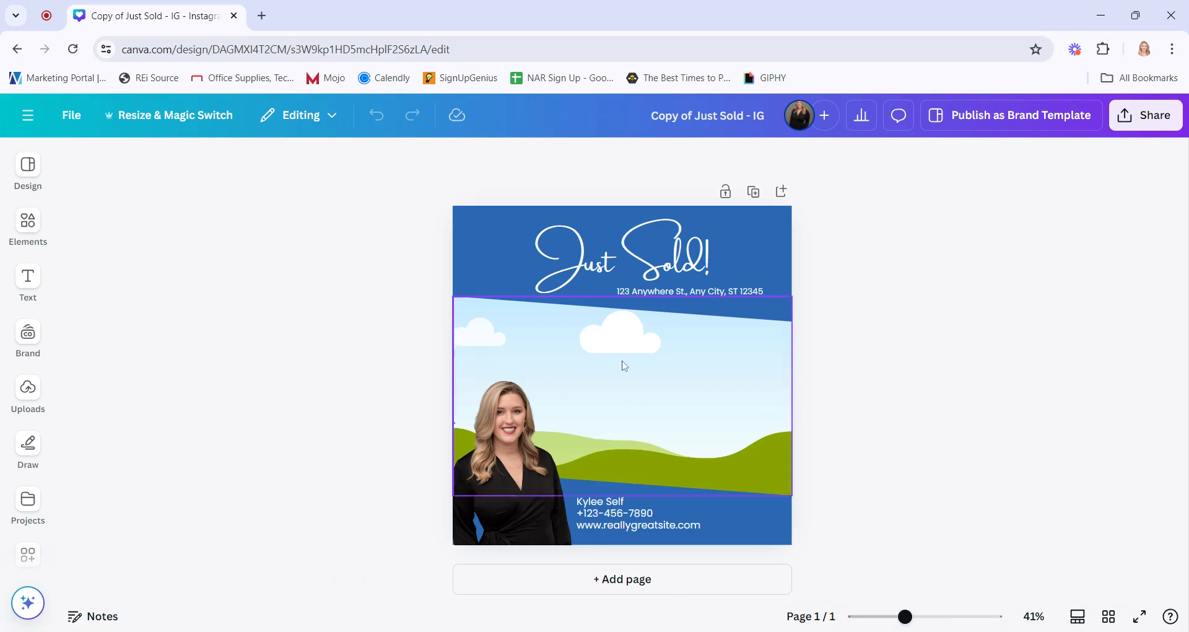
Replace the landscape background with an uploaded house photo from the images
{"action": "left_click", "coordinate": [31, 395]}
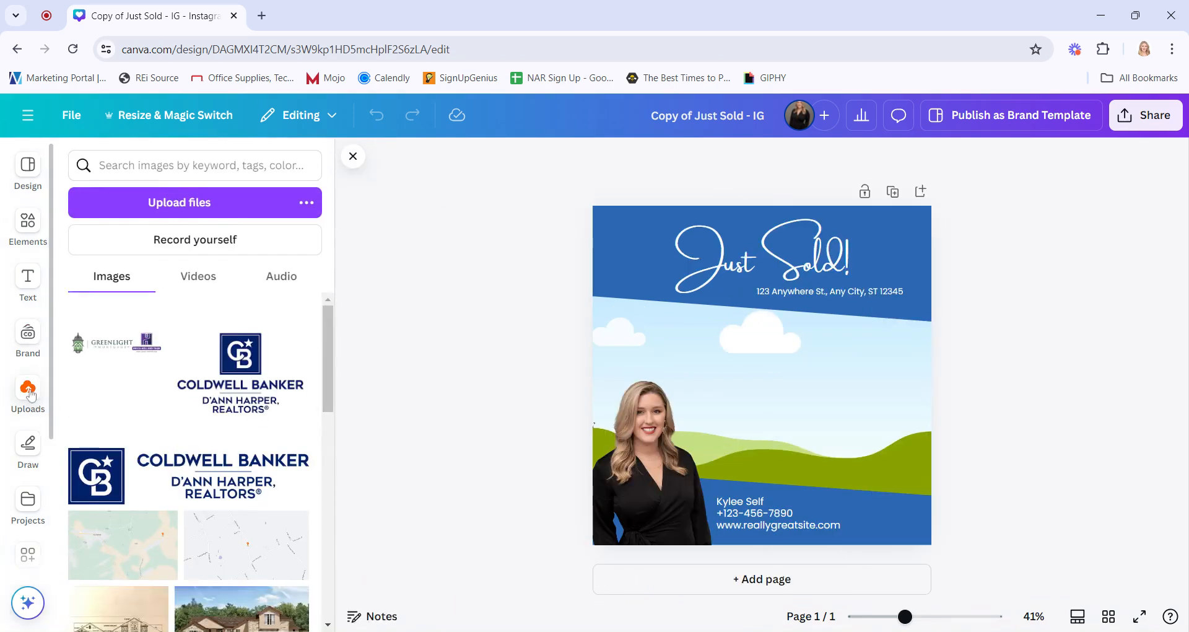
{"action": "left_click", "coordinate": [178, 207]}
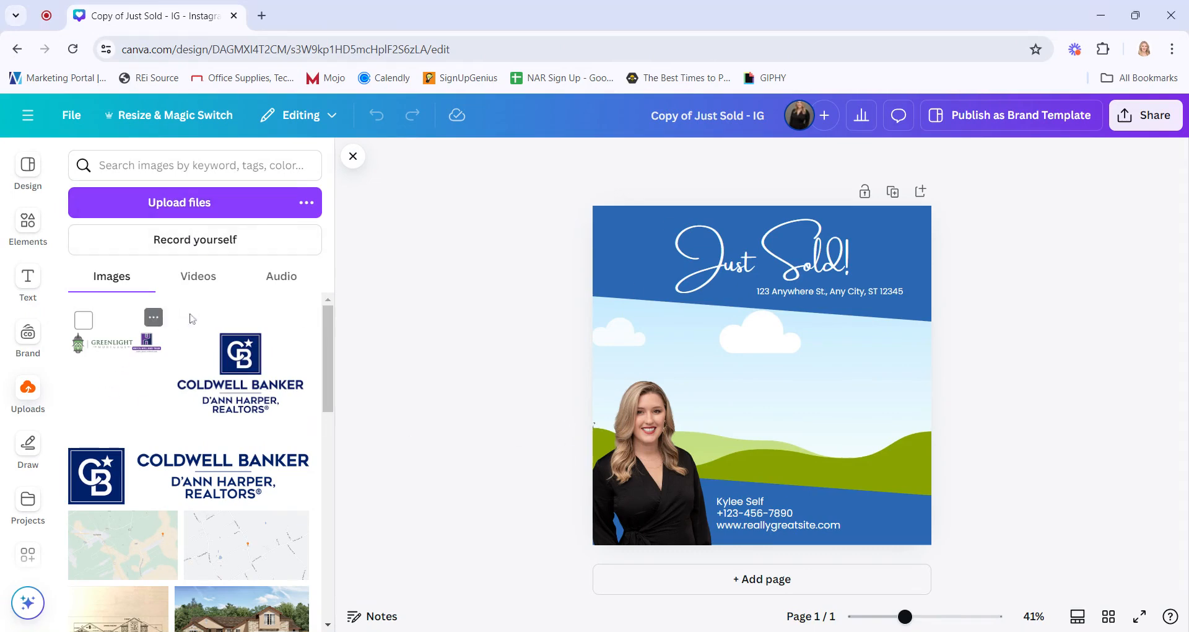
{"action": "scroll", "coordinate": [192, 509], "scroll_direction": "down", "scroll_amount": 4}
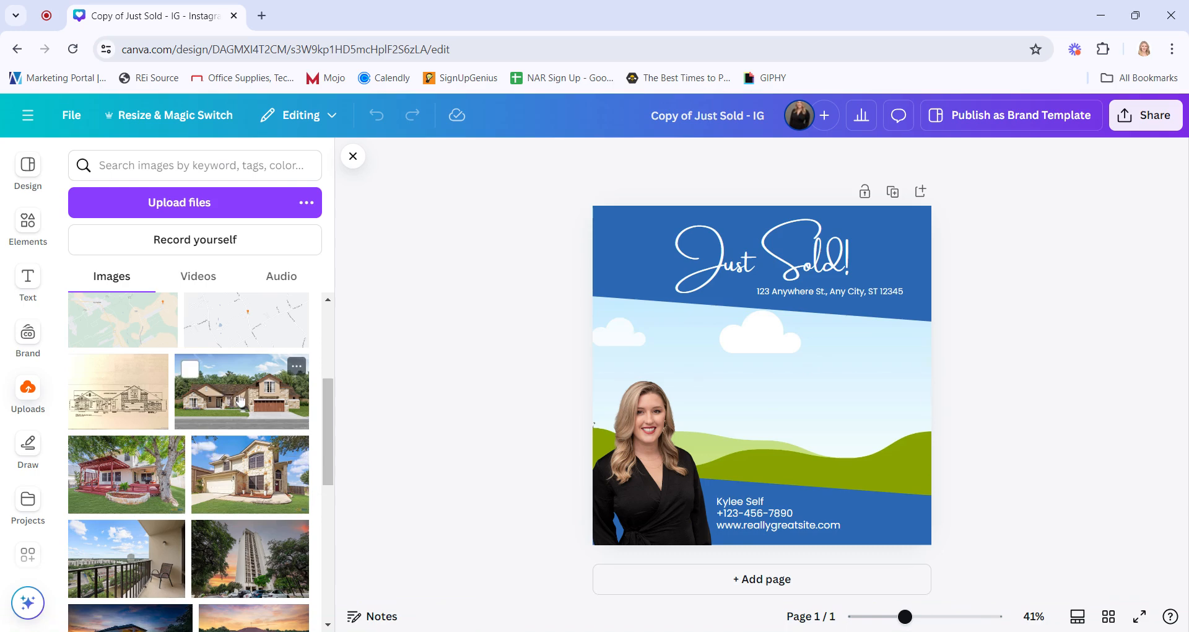
{"action": "left_click_drag", "start_coordinate": [241, 401], "coordinate": [743, 372]}
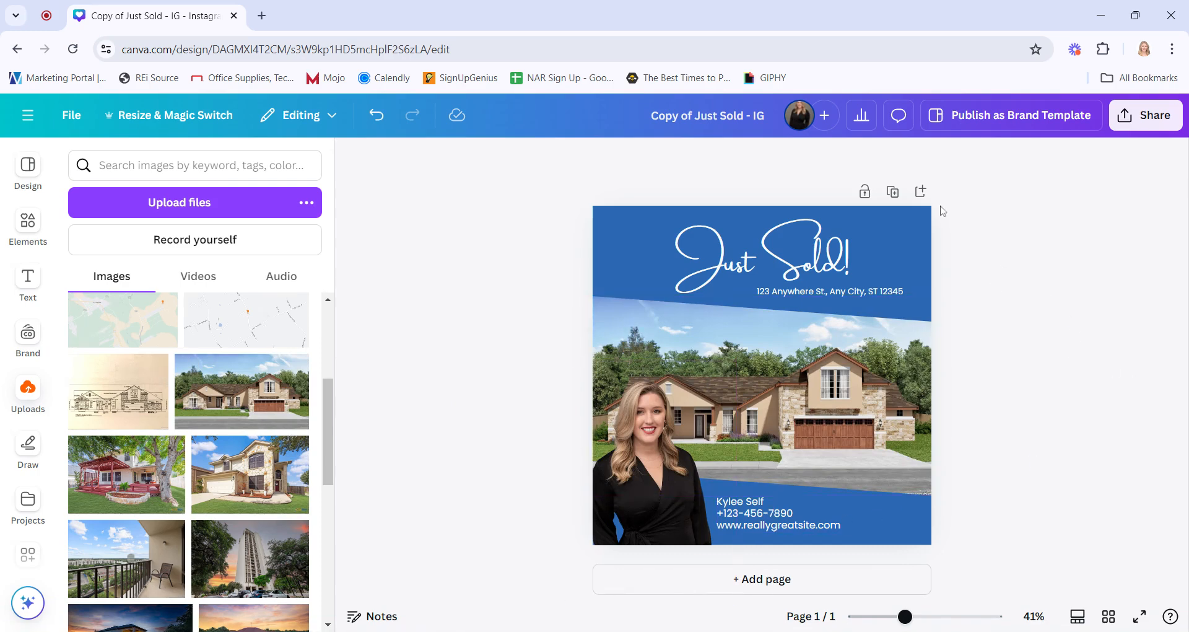
Change the background colour of the design to the brand's dark navy
{"action": "left_click", "coordinate": [909, 236]}
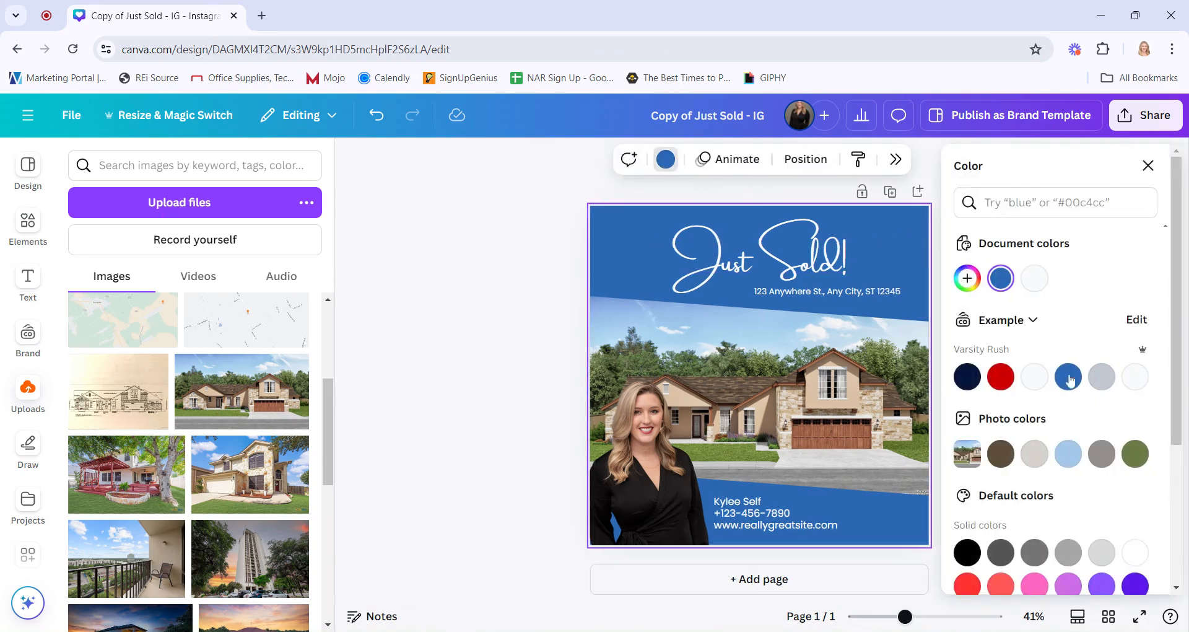
{"action": "left_click", "coordinate": [1001, 376]}
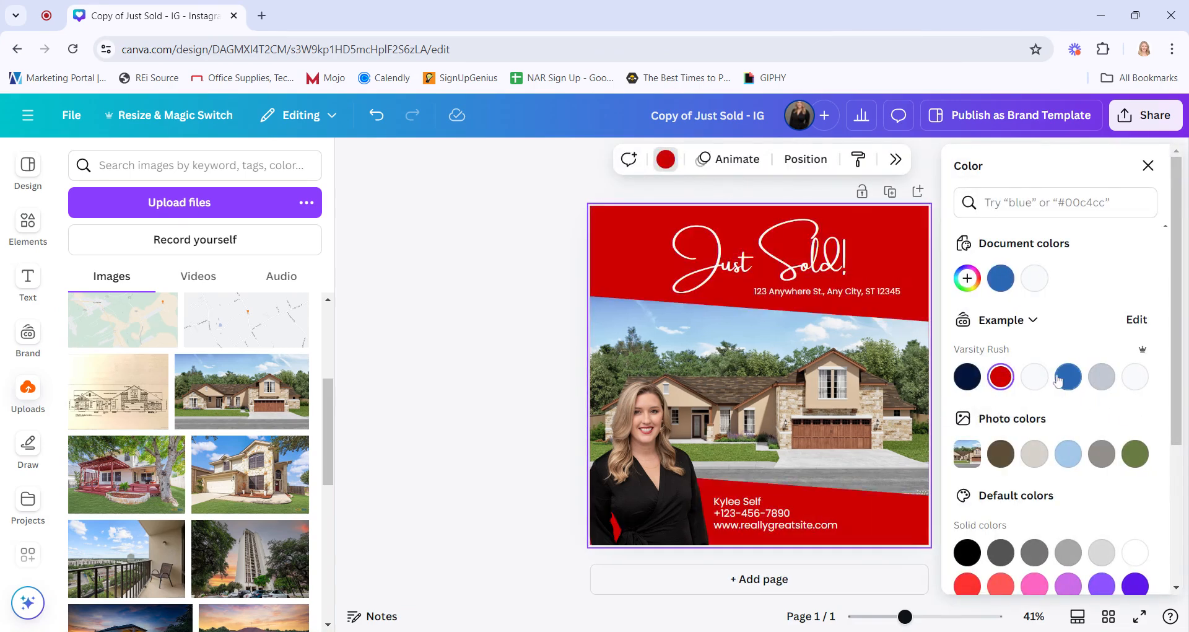
{"action": "left_click", "coordinate": [1102, 377]}
{"action": "left_click", "coordinate": [965, 378]}
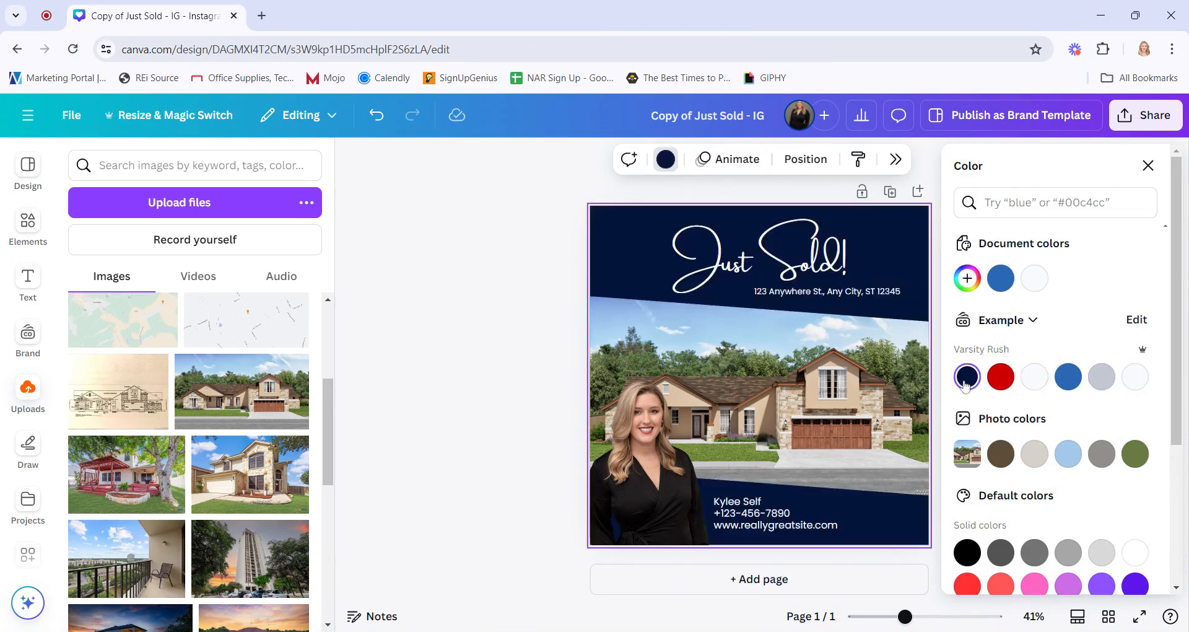
{"action": "left_click", "coordinate": [493, 434]}
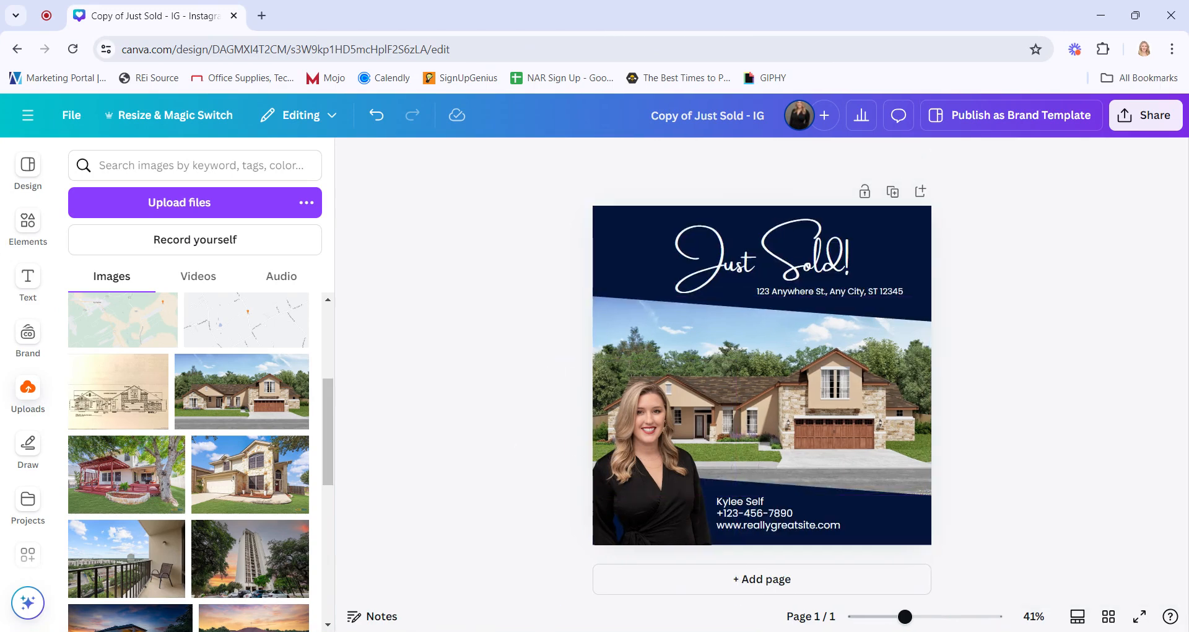
Review the design's share options
{"action": "left_click", "coordinate": [1160, 118]}
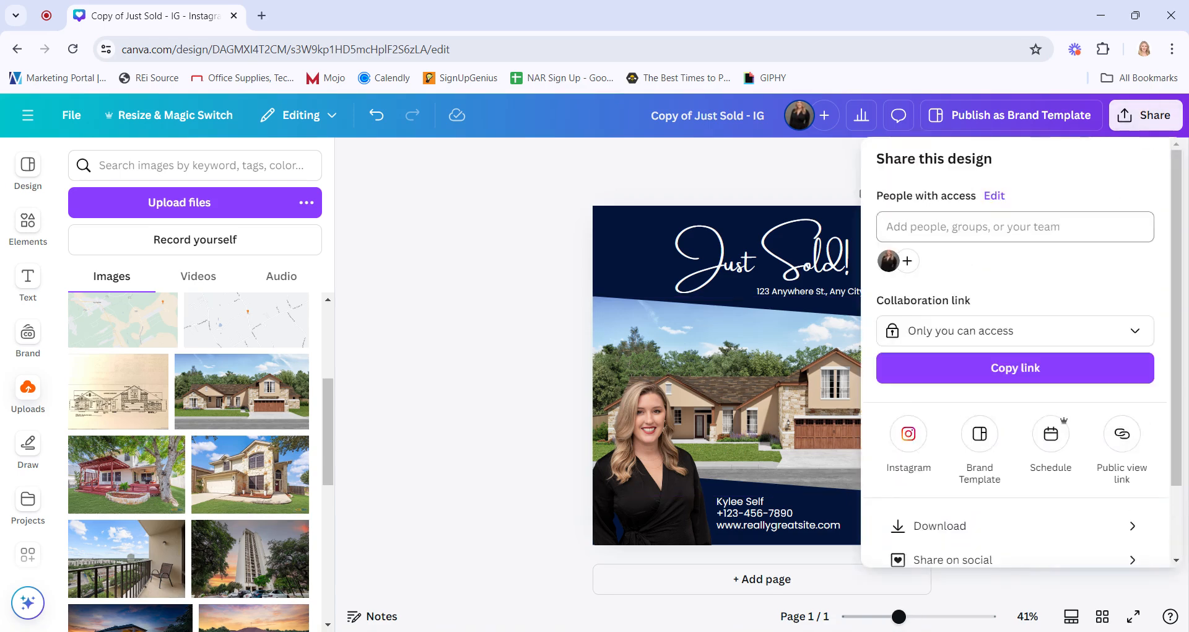
{"action": "scroll", "coordinate": [994, 483], "scroll_direction": "down", "scroll_amount": 2}
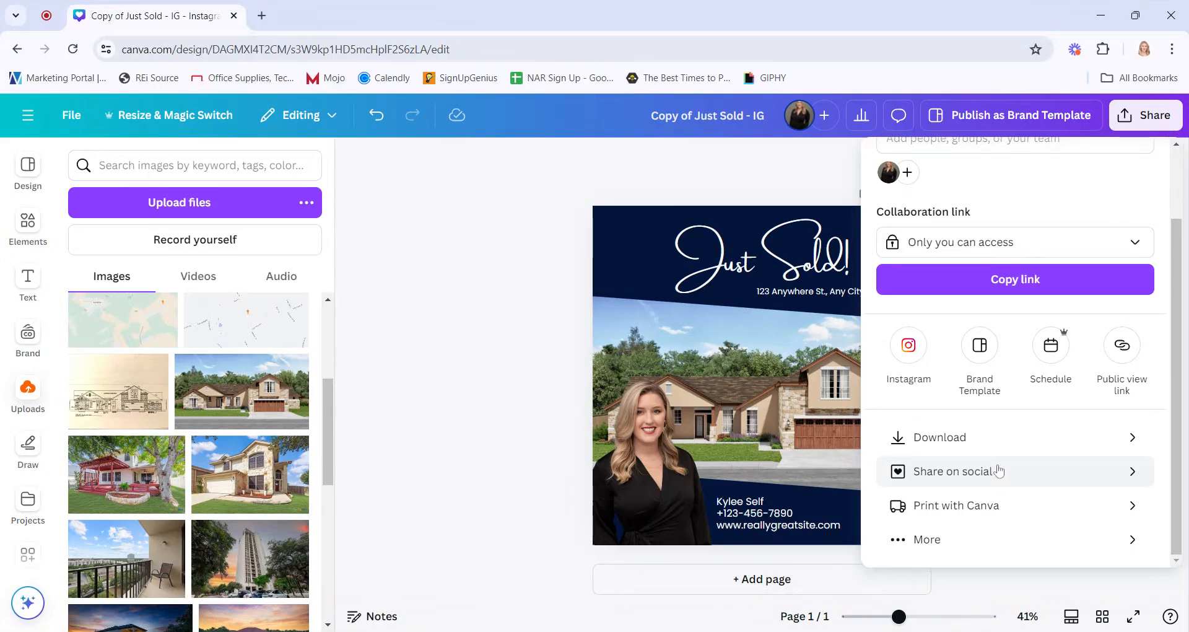
{"action": "left_click", "coordinate": [587, 451]}
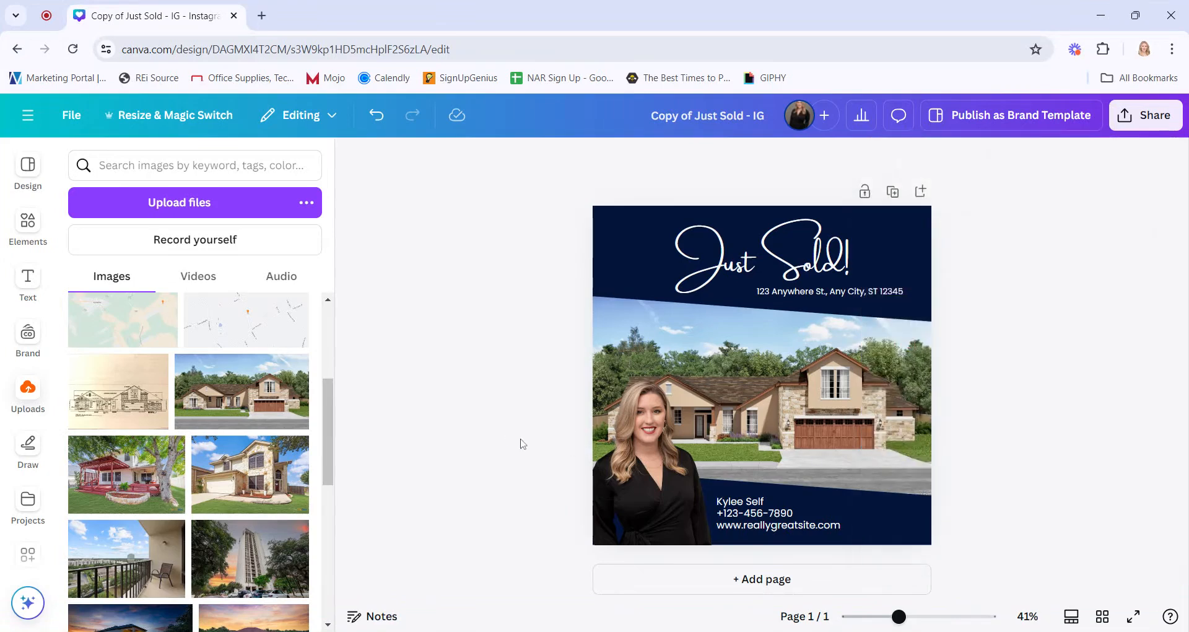